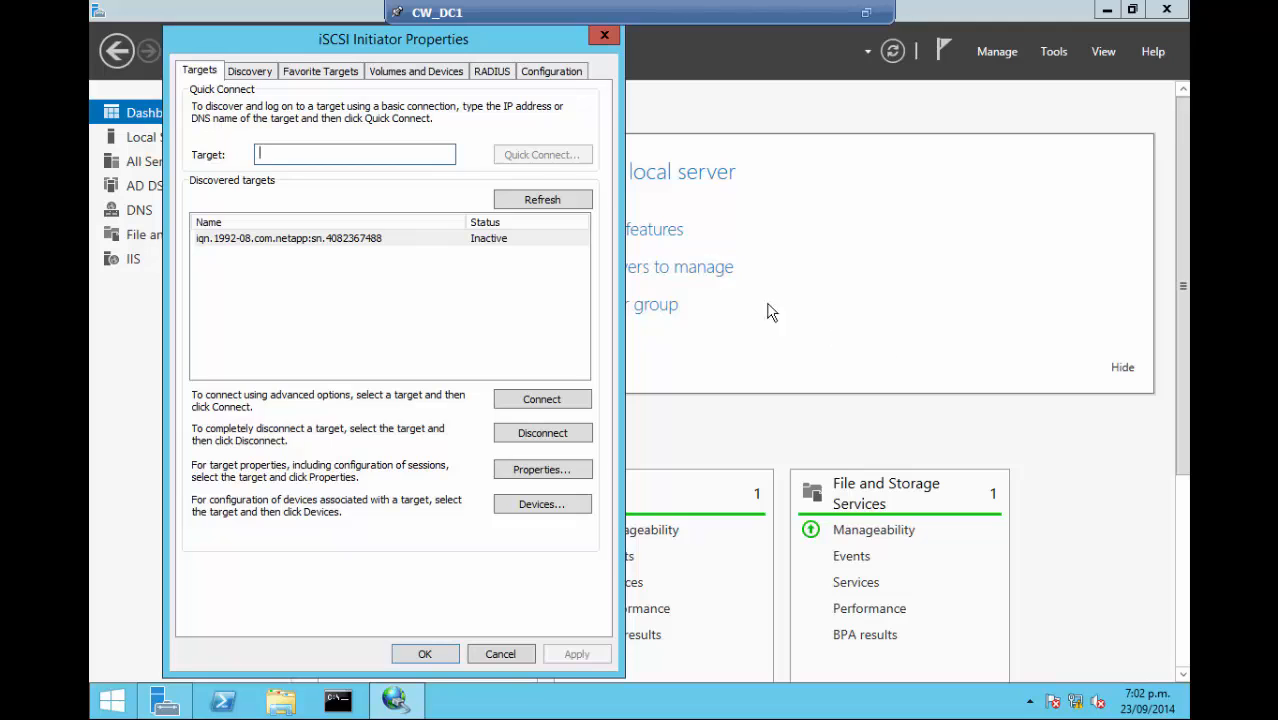
- Open the initiator configuration, then discover target portal 172.16.70.13 with the Microsoft iSCSI Initiator adapter and initiator IP 172.16.70.10
left_click_drag(519, 32, 755, 31)
left_click(789, 72)
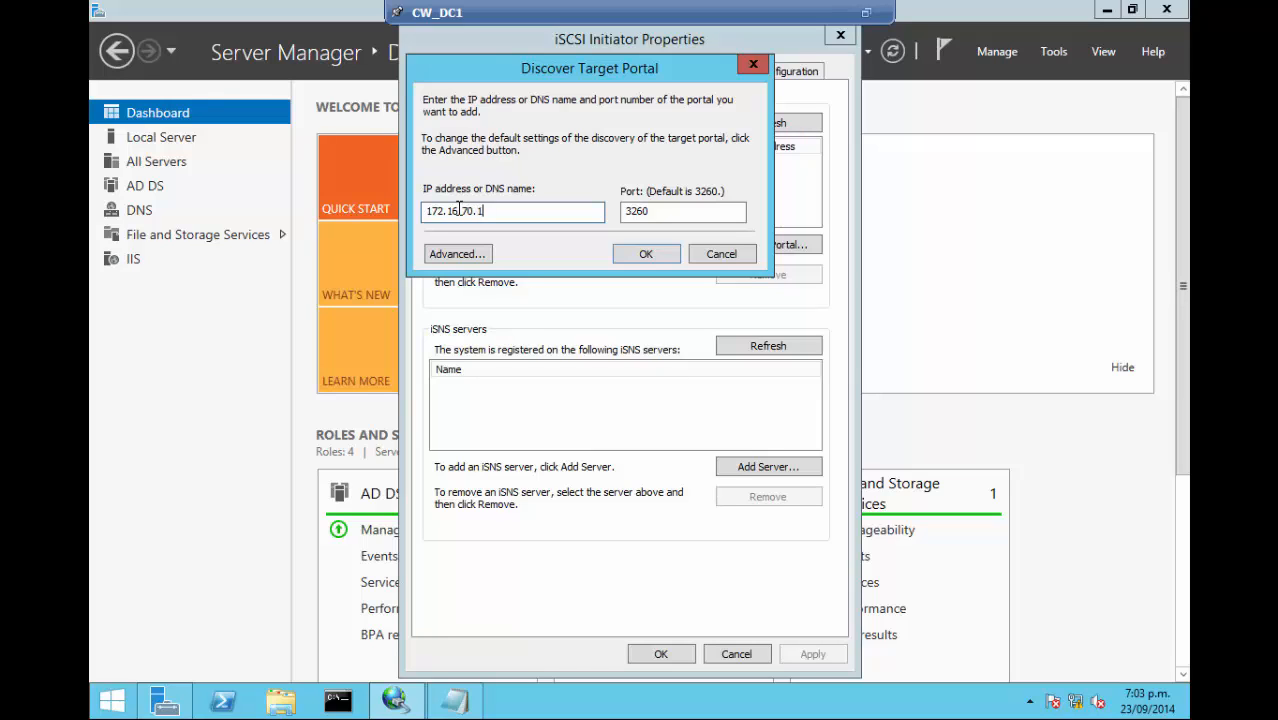
left_click(458, 256)
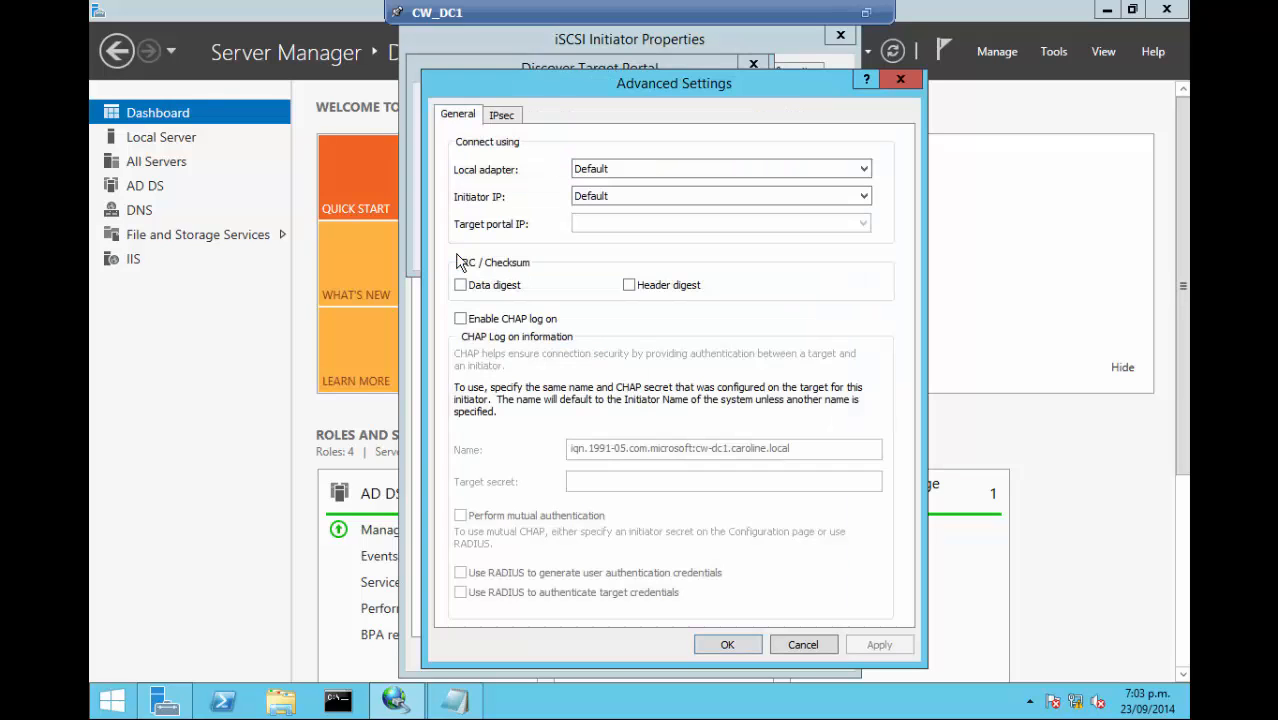
left_click(866, 176)
left_click(843, 192)
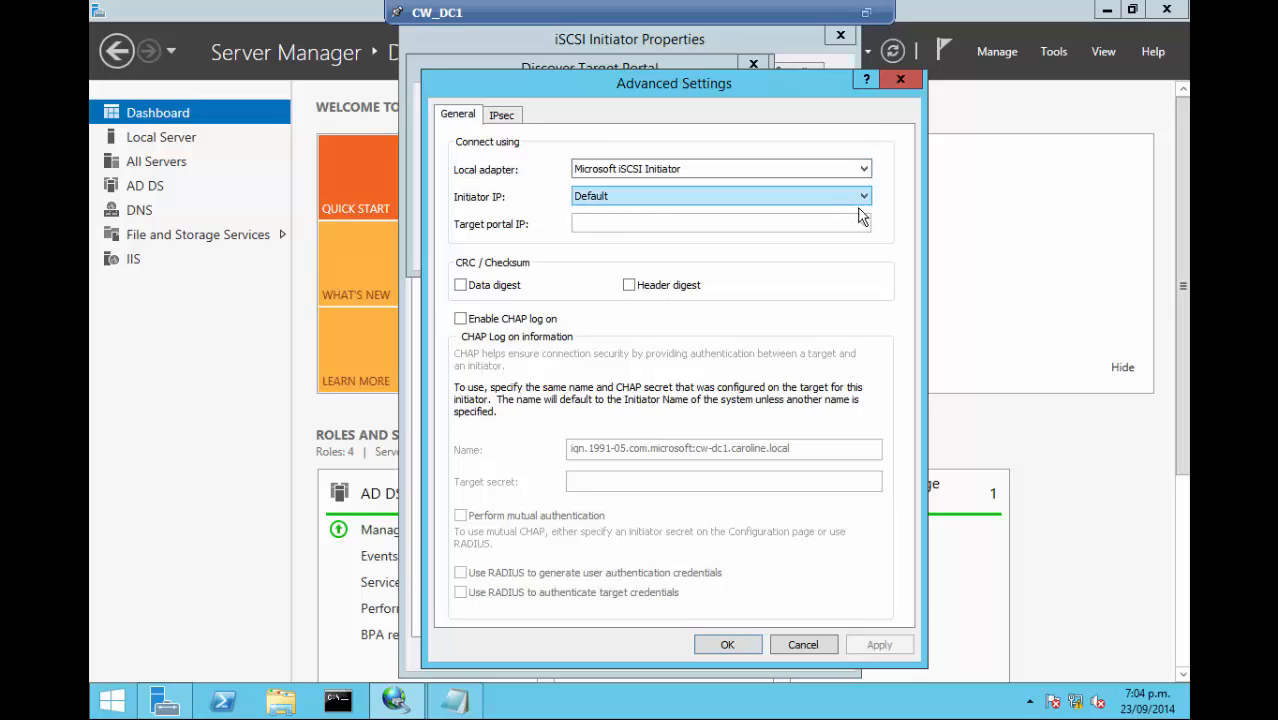
left_click(862, 198)
left_click(800, 240)
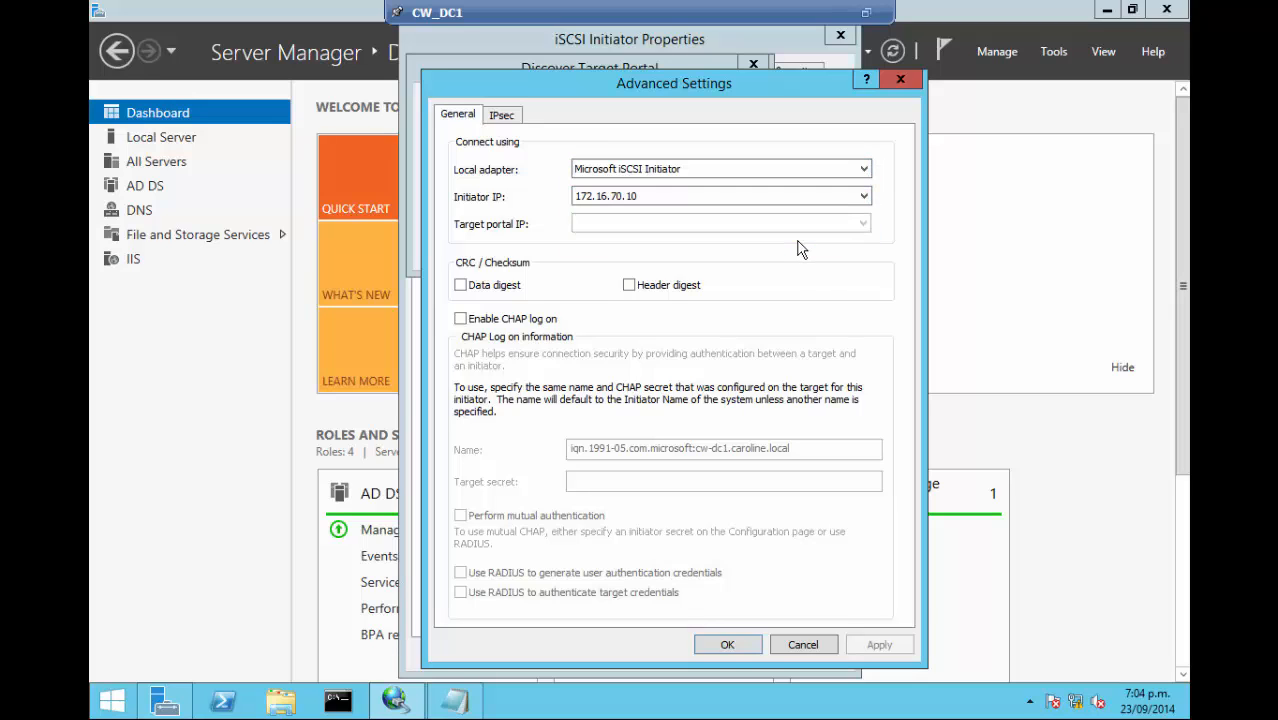
left_click(728, 645)
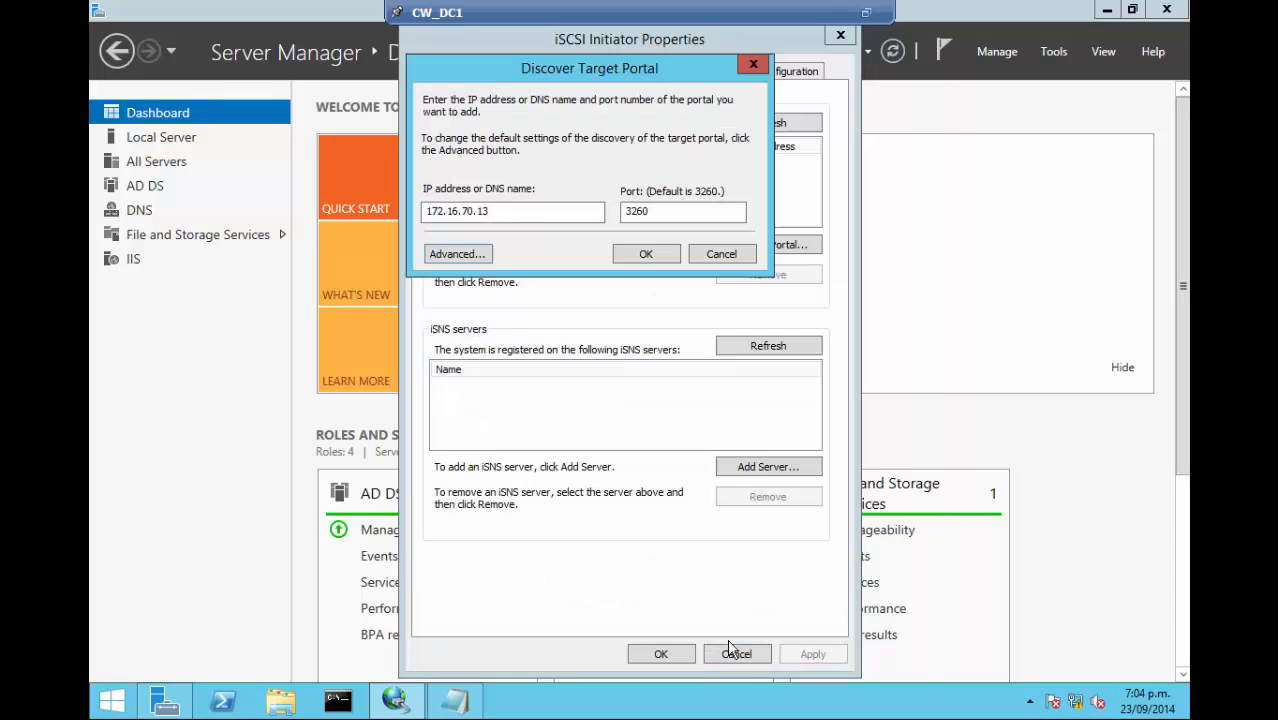
left_click(656, 253)
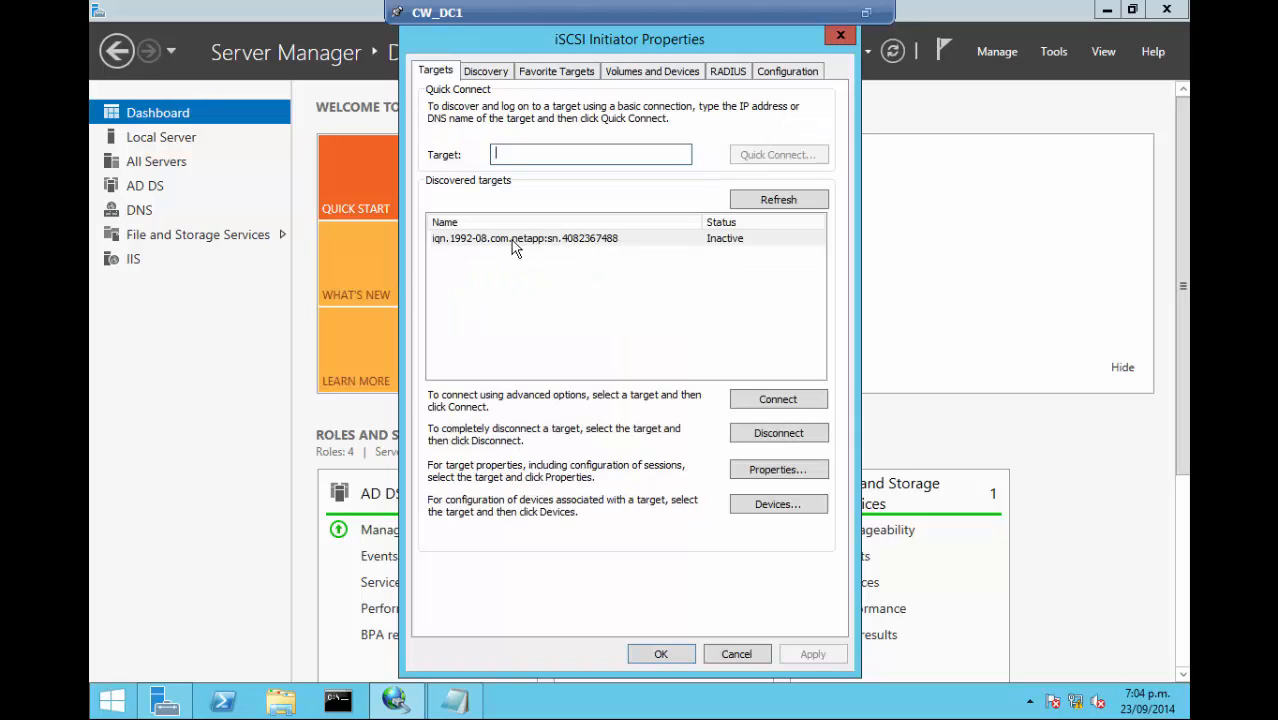
- Inspect the session properties of the discovered NetApp target and close them
left_click(513, 239)
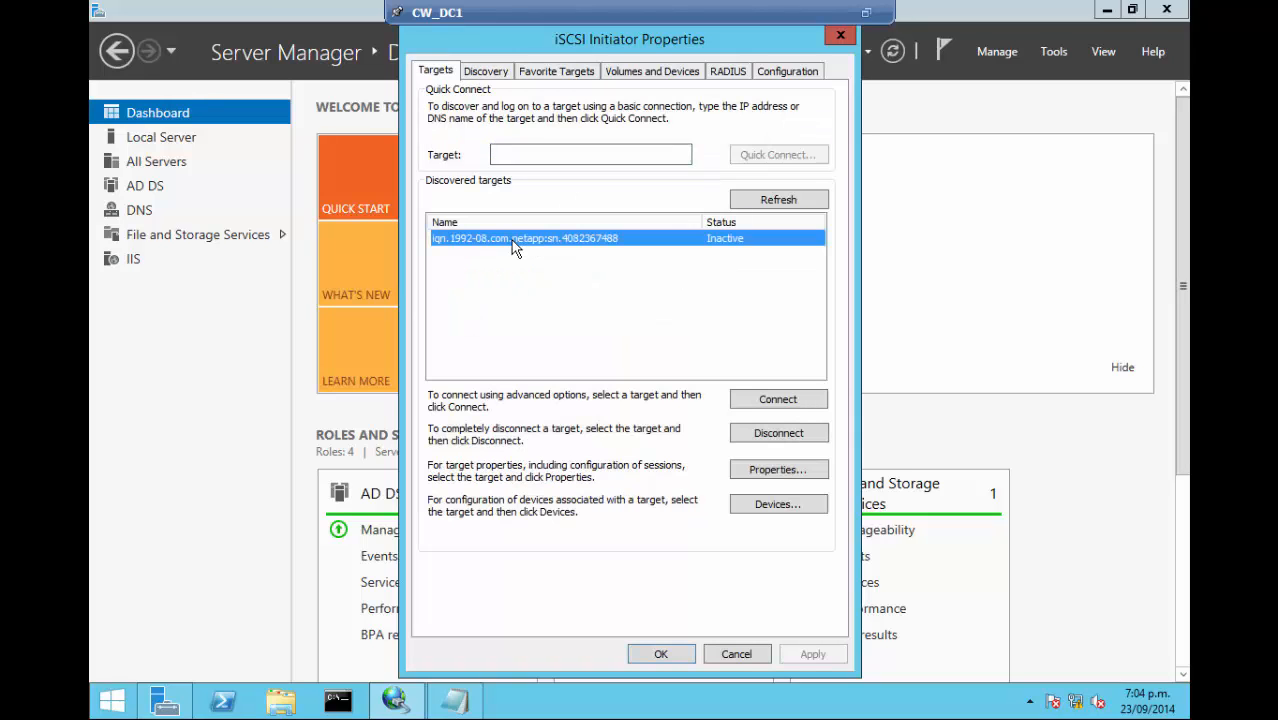
left_click(760, 472)
left_click(758, 470)
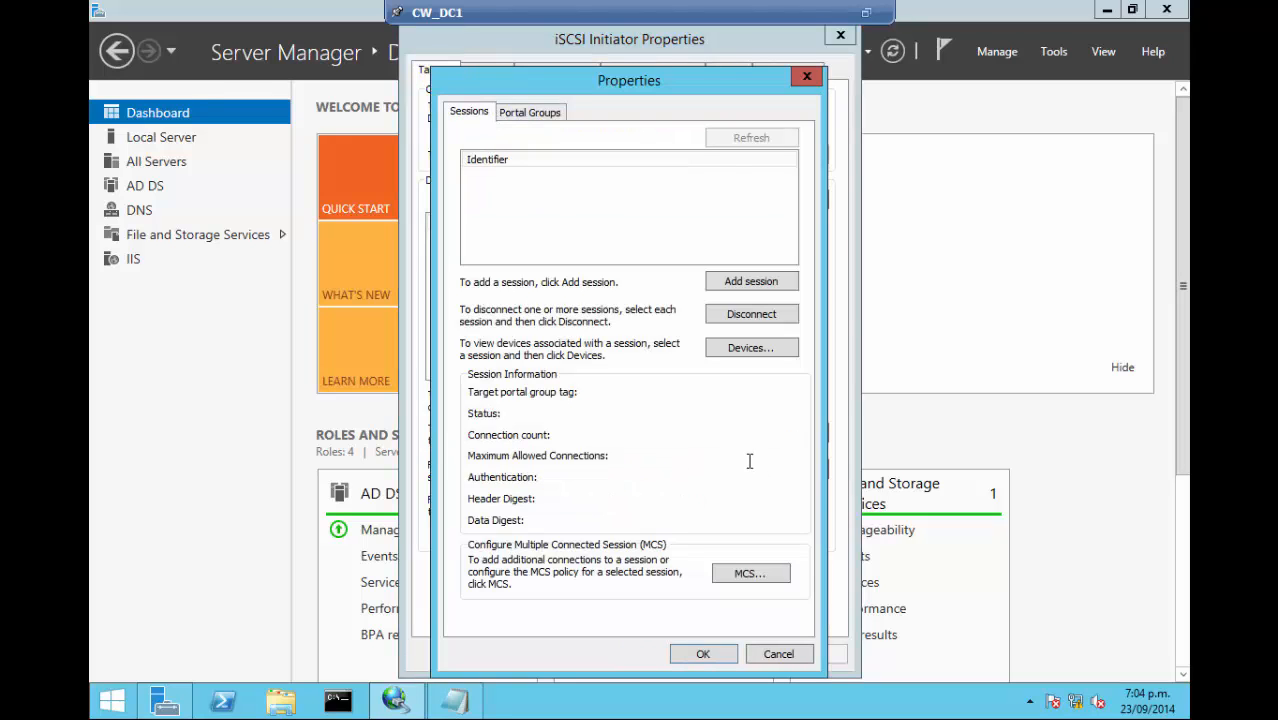
key("Escape")
- Connect the NetApp target with multi-path through Microsoft iSCSI Initiator, initiator IP 172.16.70.10 and portal 172.16.70.13 / 3260, and check its session properties
left_click(776, 399)
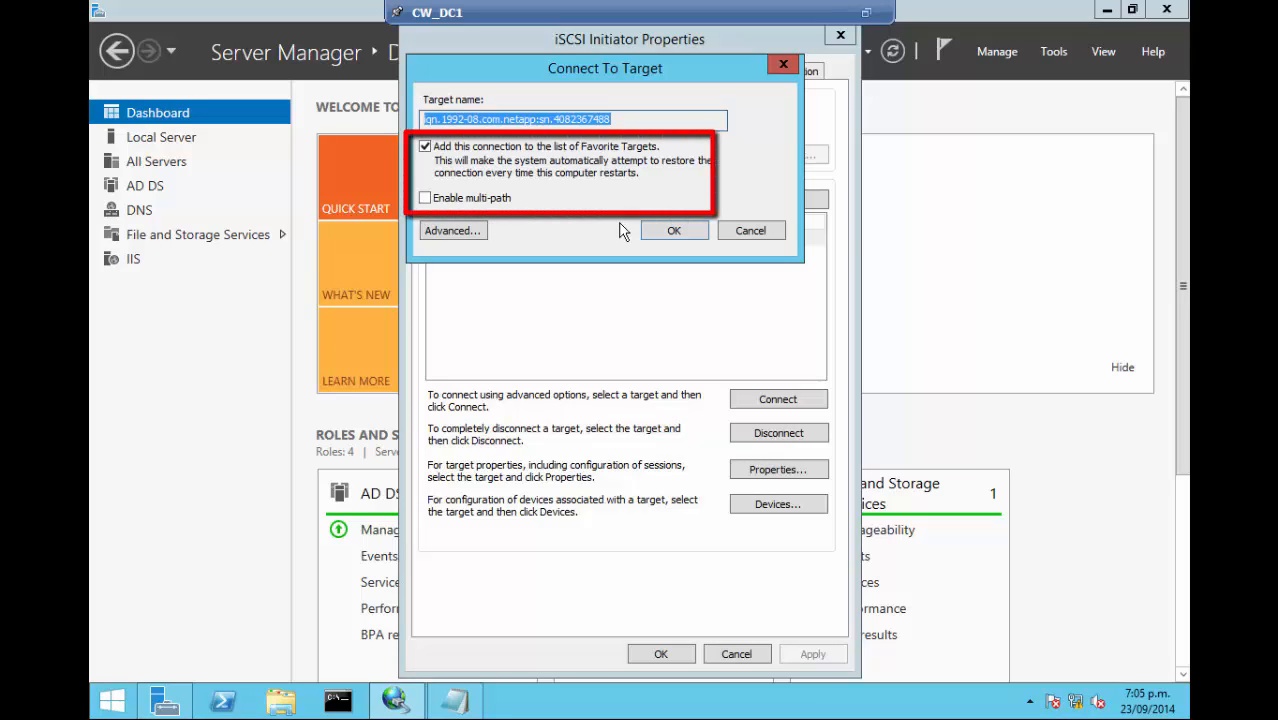
left_click(452, 231)
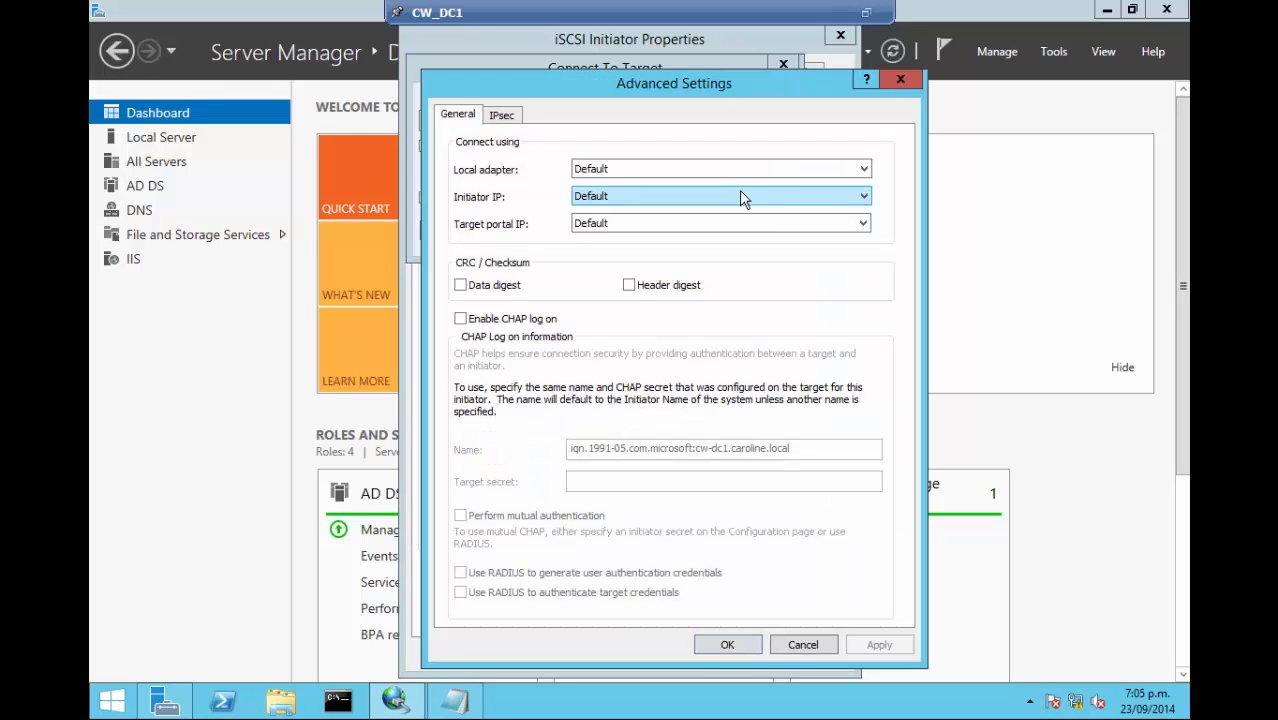
left_click(865, 175)
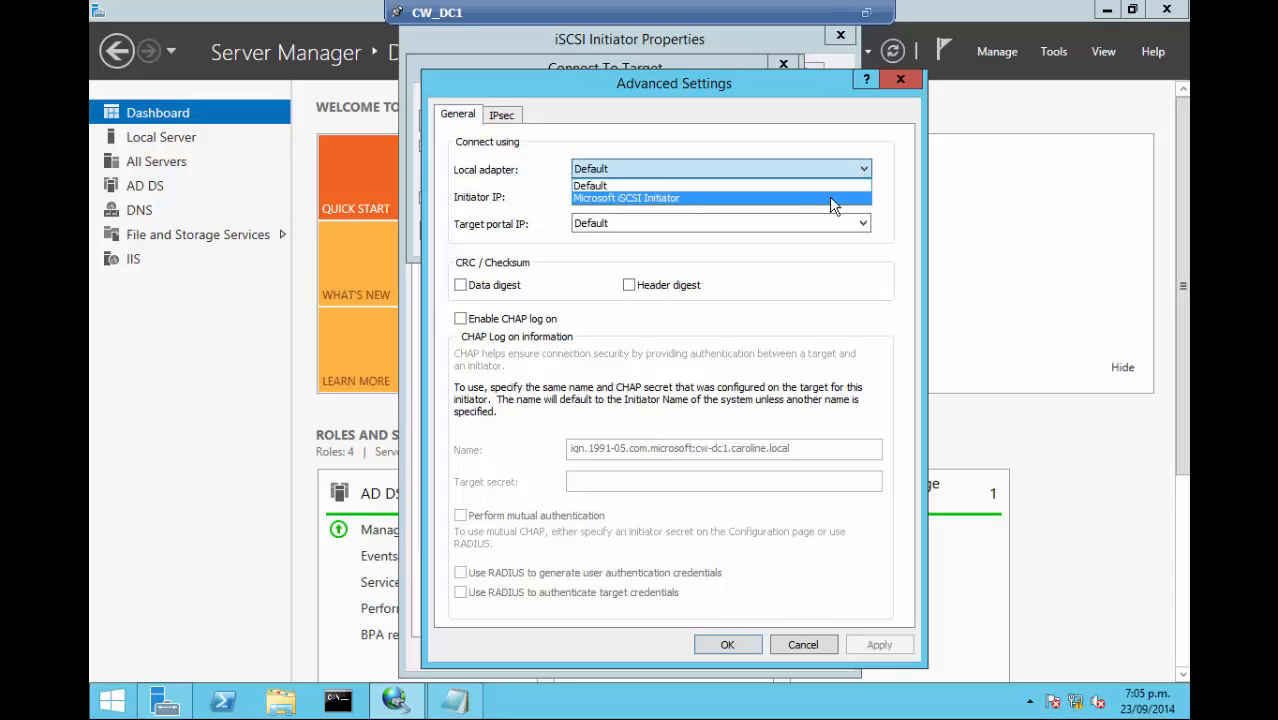
left_click(833, 199)
left_click(860, 198)
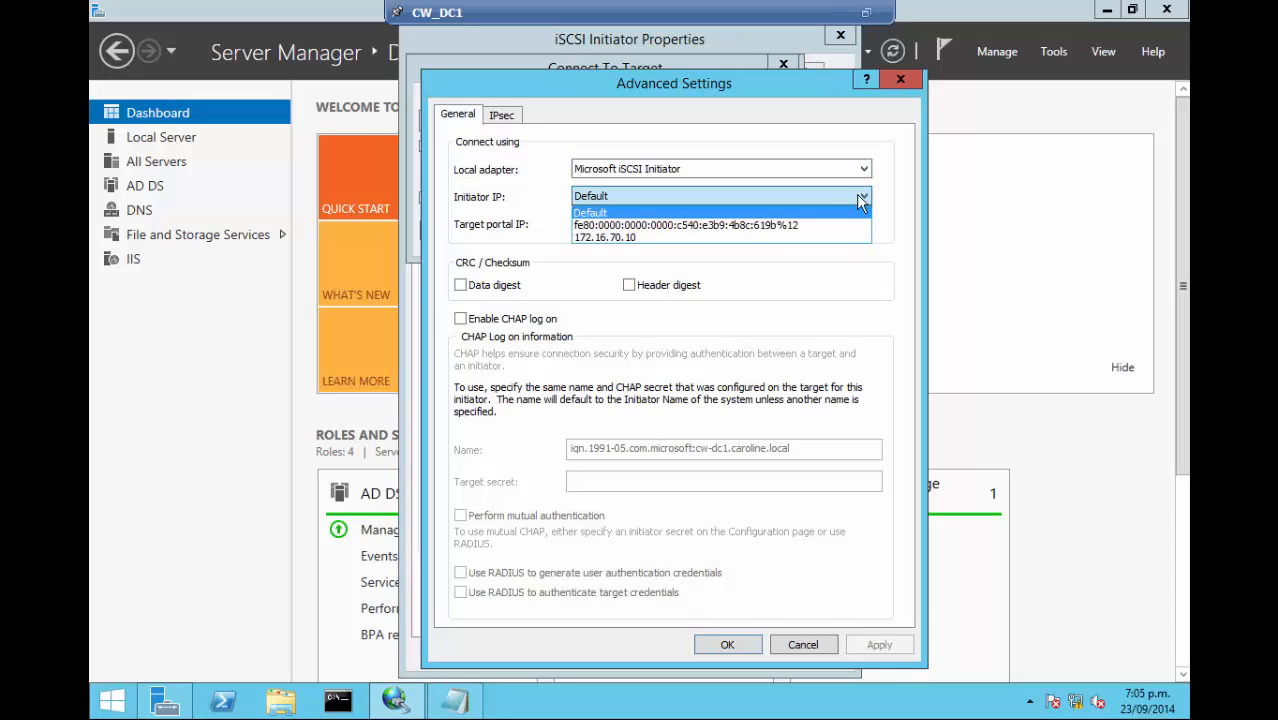
left_click(660, 238)
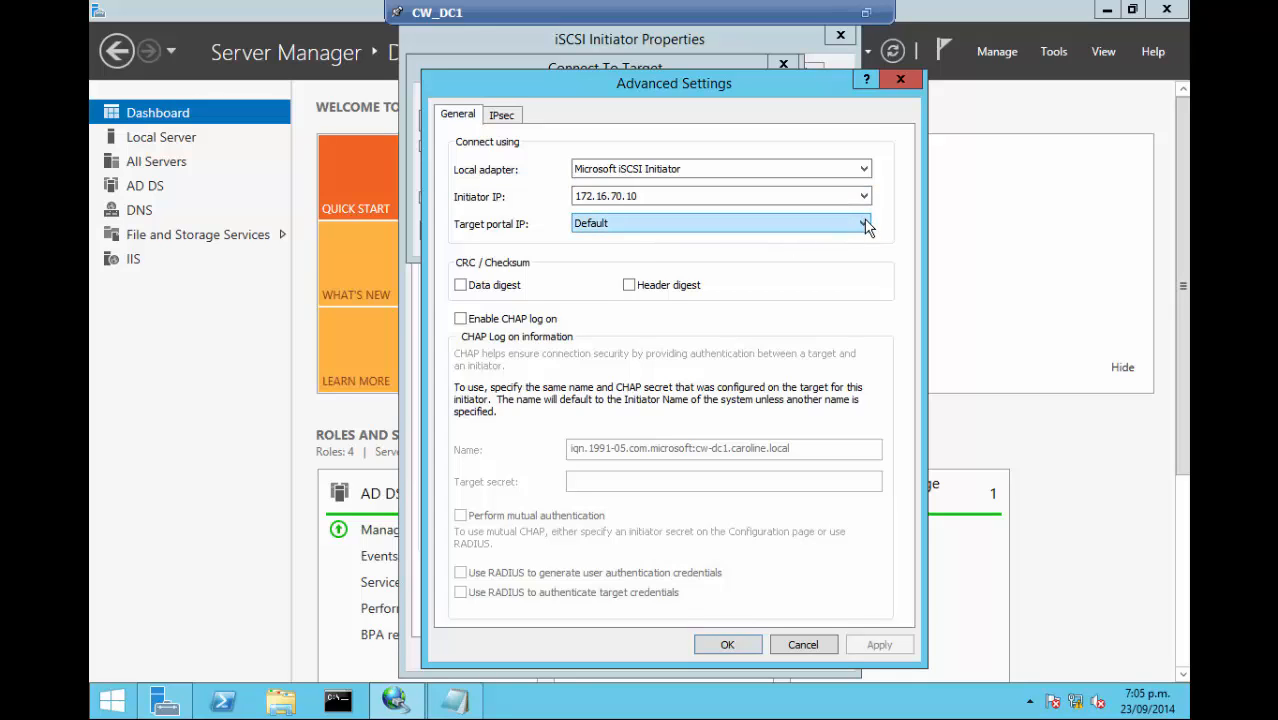
left_click(865, 224)
left_click(702, 257)
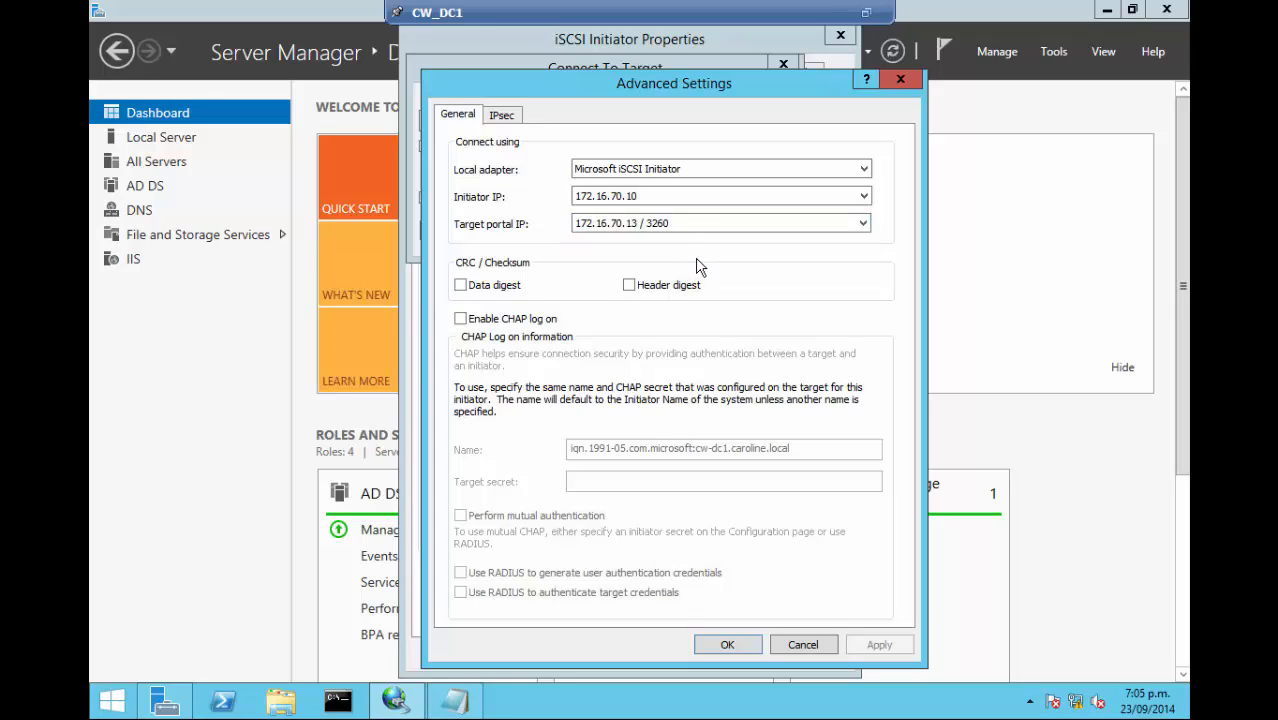
left_click(722, 648)
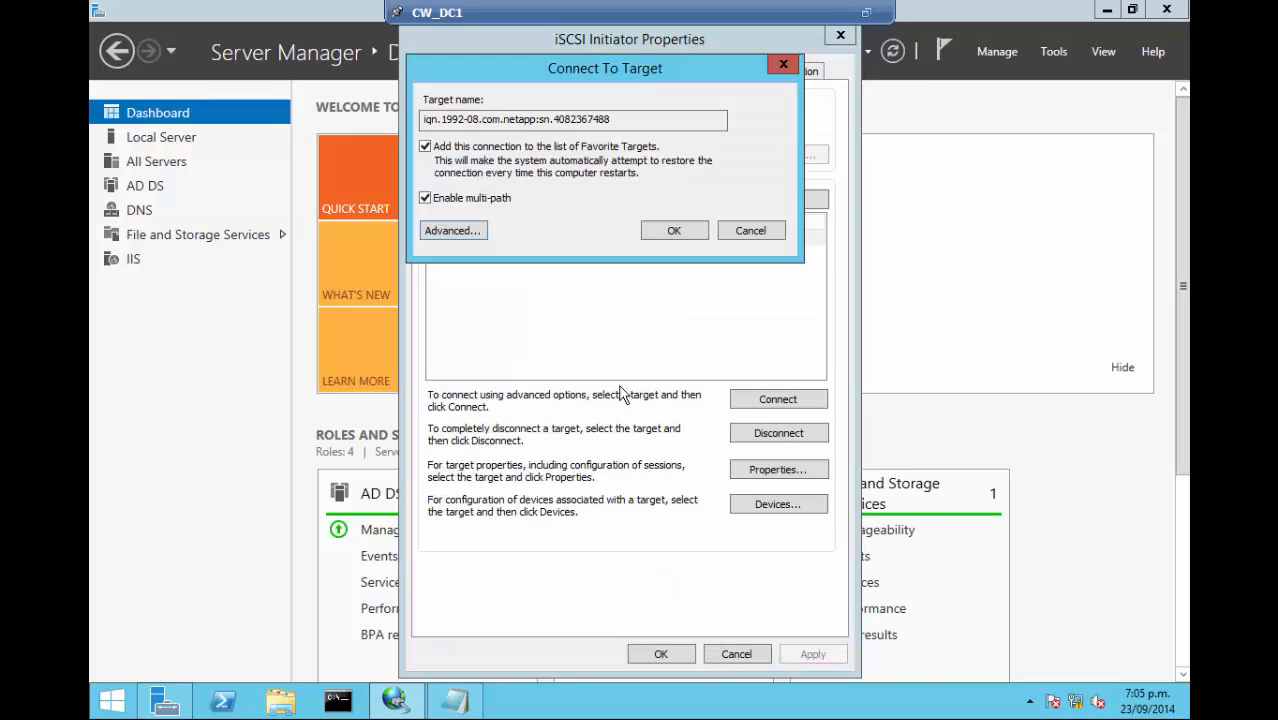
left_click(670, 232)
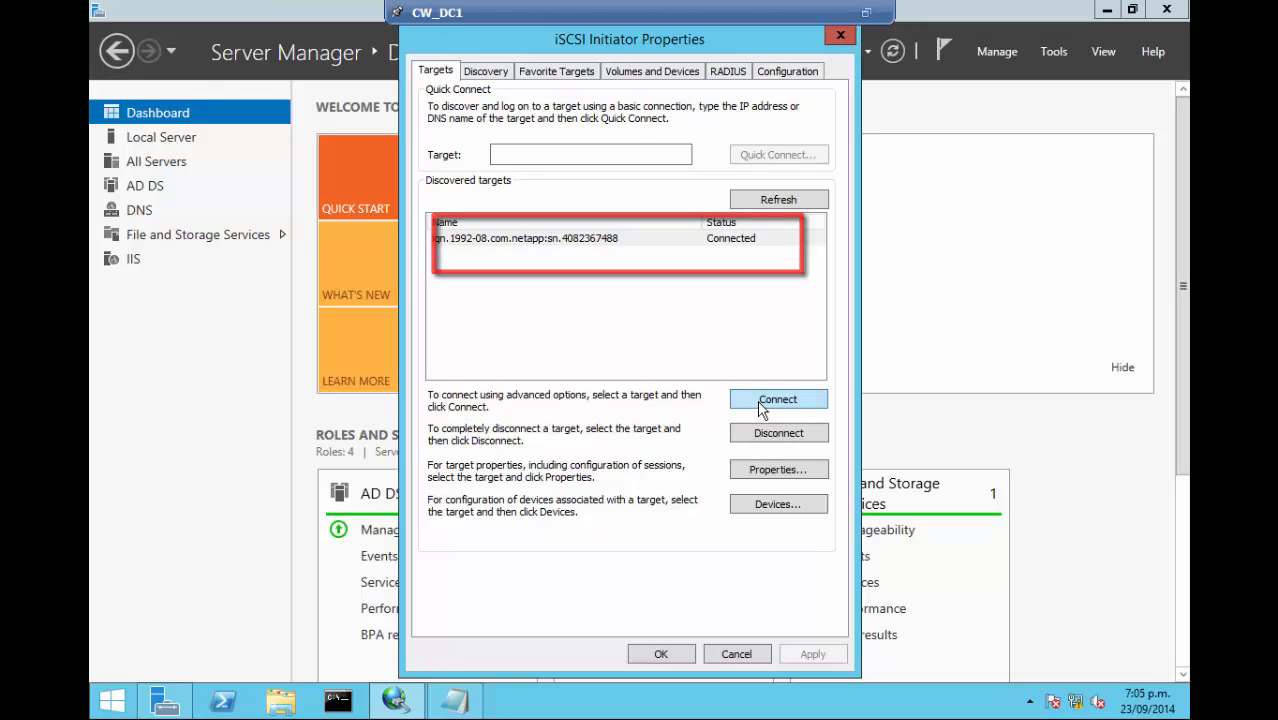
left_click(776, 472)
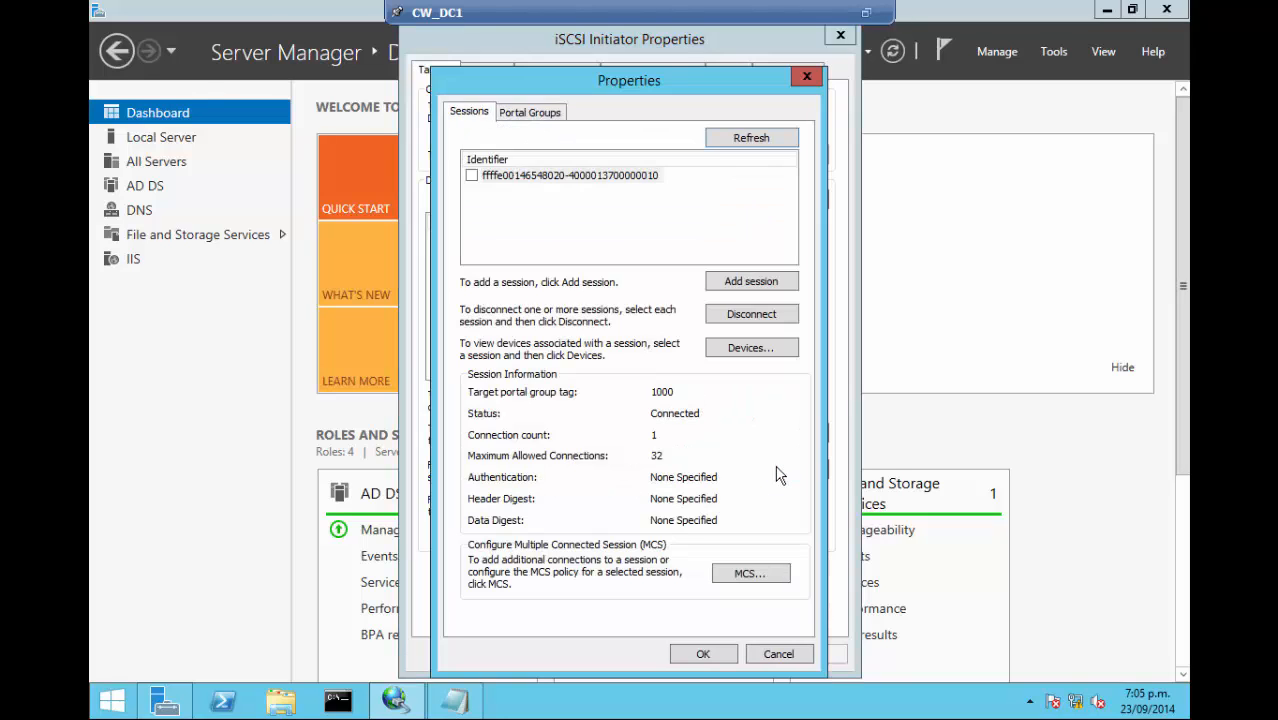
left_click(703, 655)
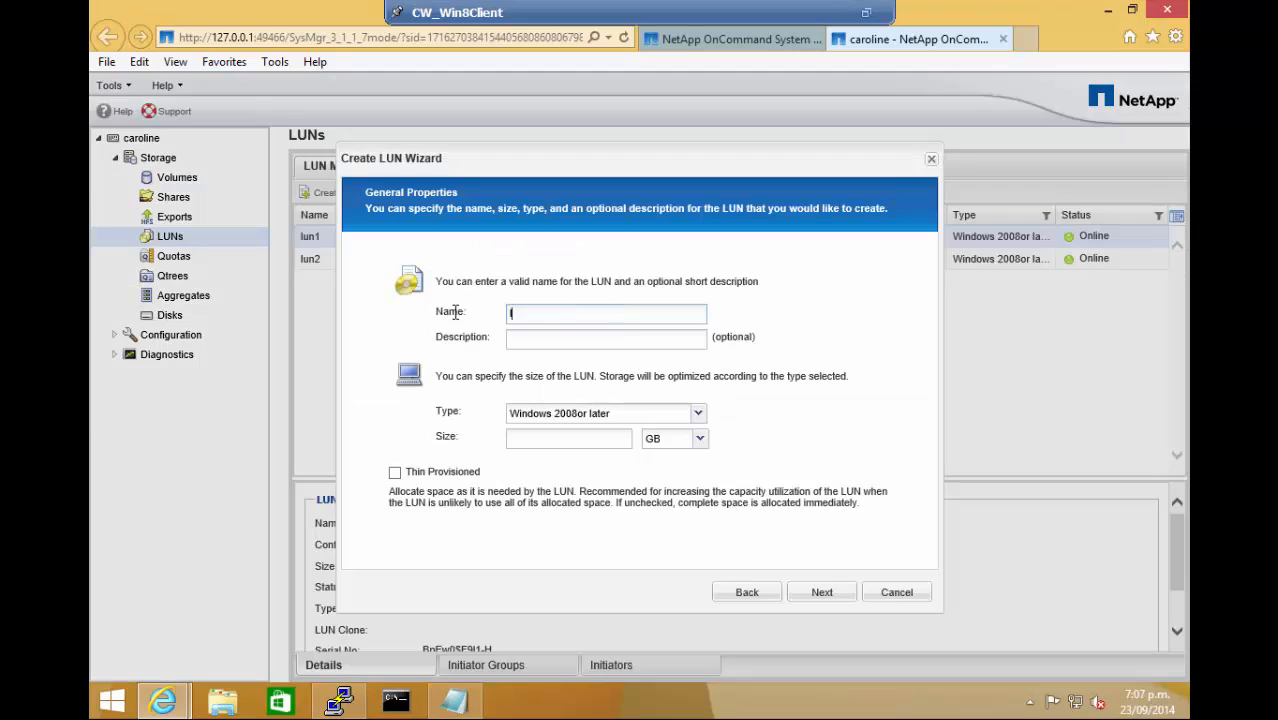
- Define the new LUN as lun3 with description demo, size 100 MB and thin provisioning, and continue to the LUN container settings
type("un3")
left_click(525, 339)
type("demo")
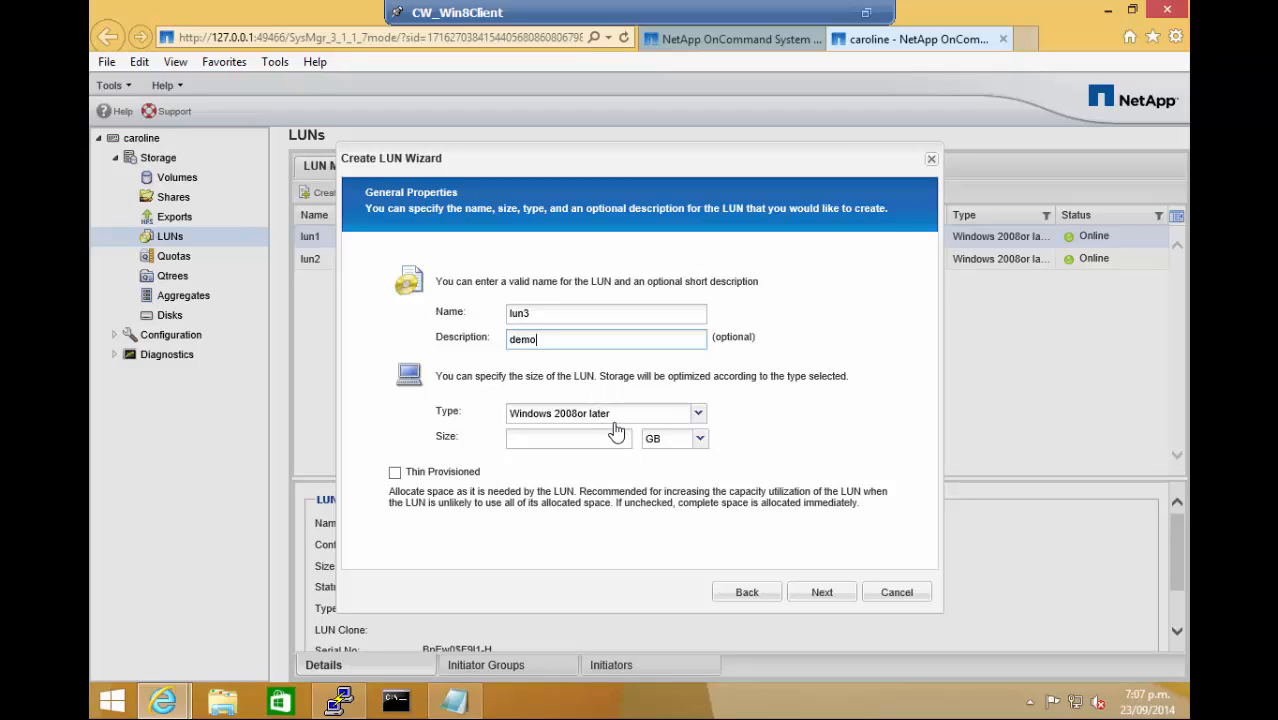
left_click(700, 439)
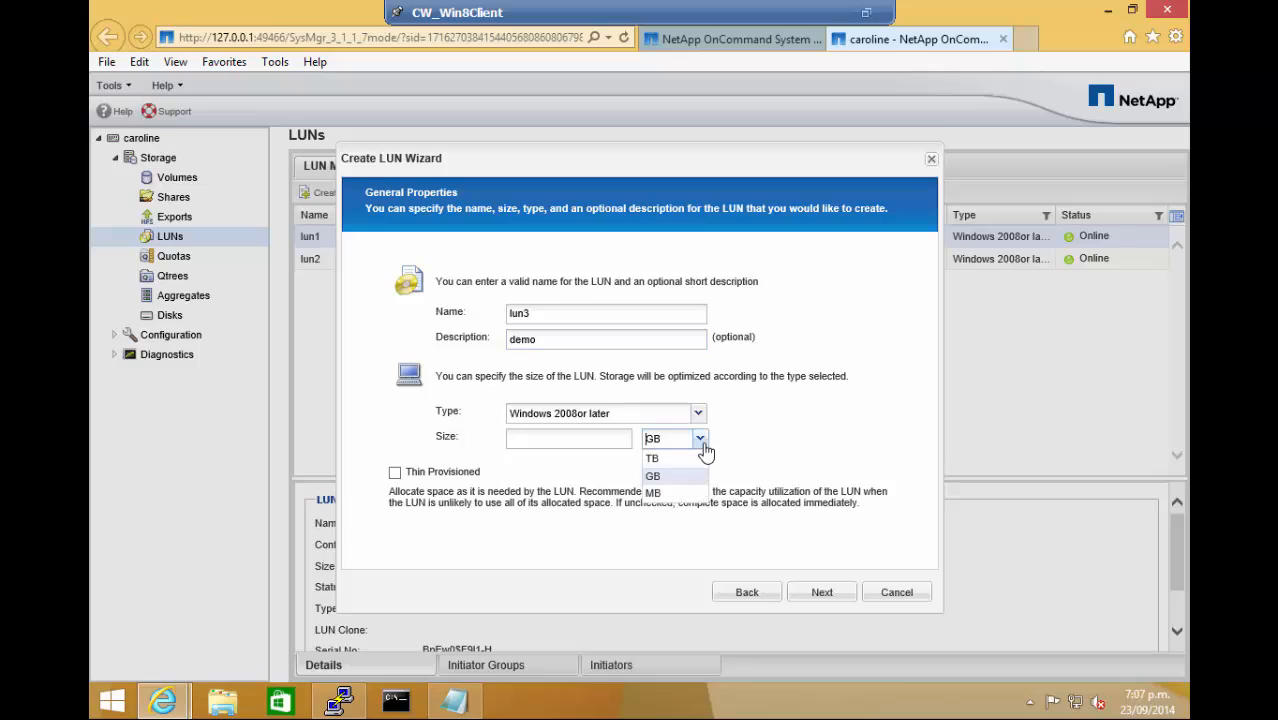
left_click(660, 494)
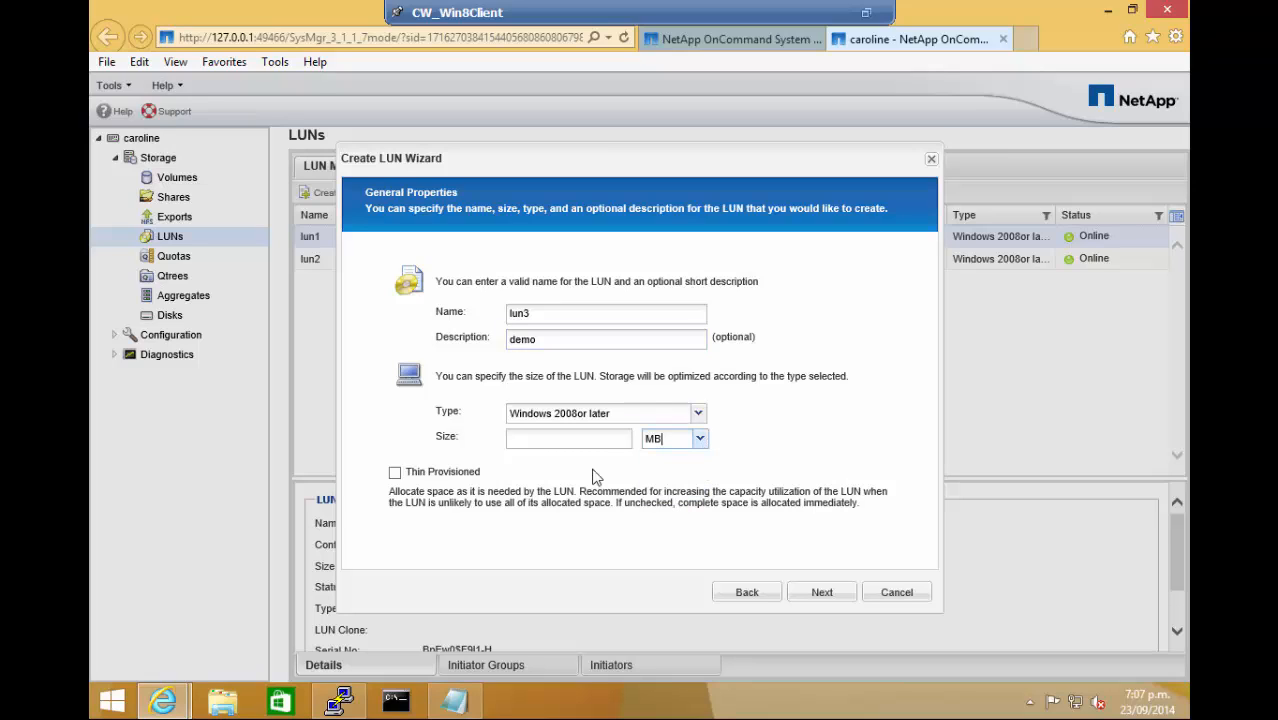
left_click(548, 436)
type("100")
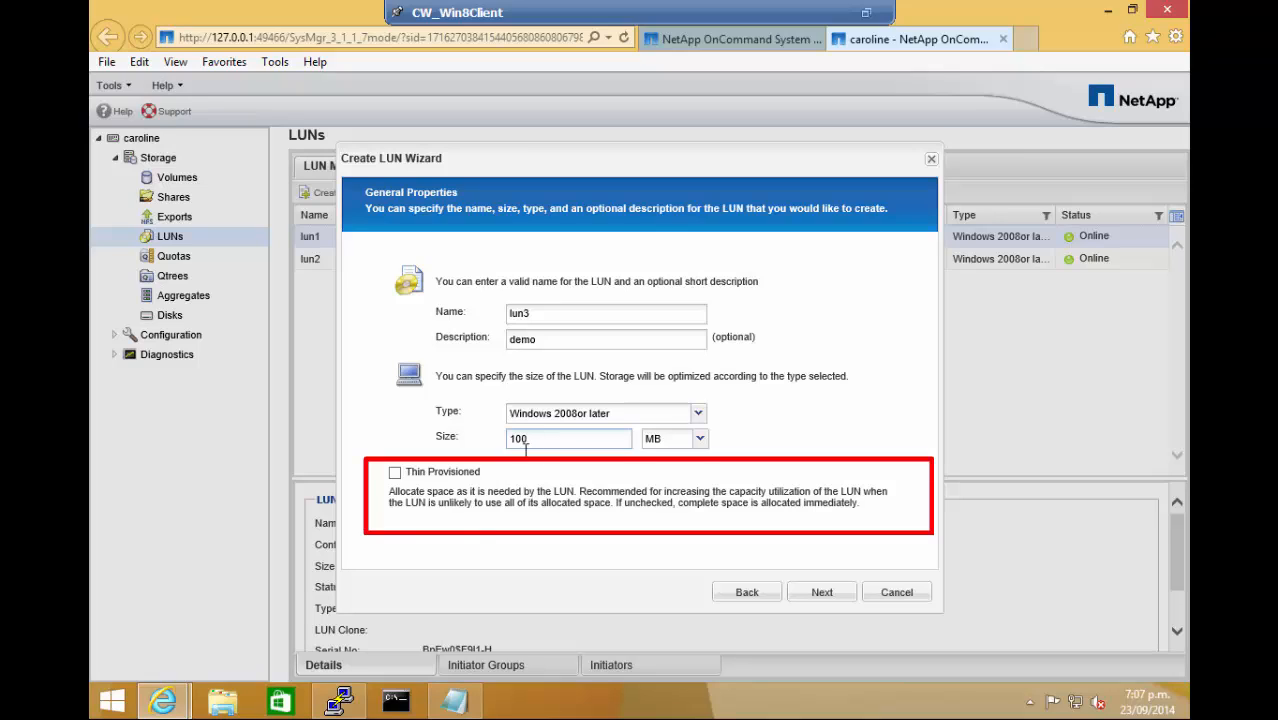
left_click(395, 473)
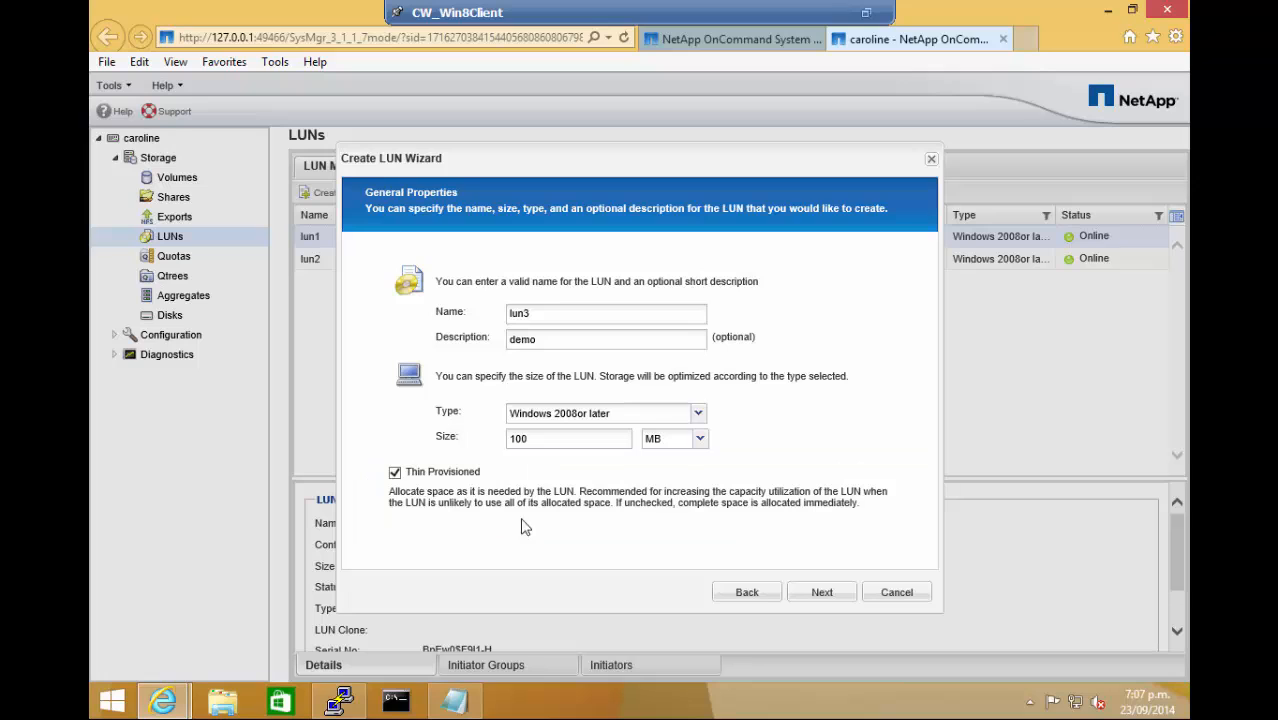
left_click(821, 594)
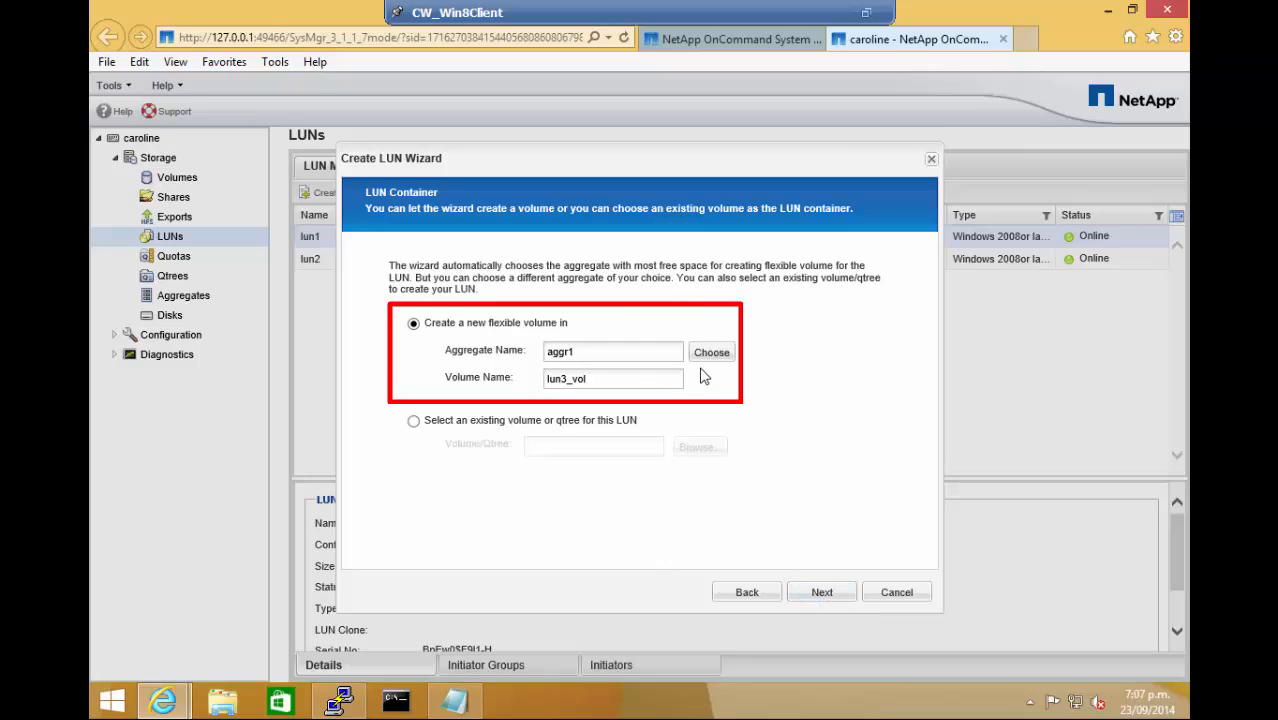
- Choose aggregate aggr1 for the new flexible volume lun3_vol and continue to the initiators mapping
left_click(712, 358)
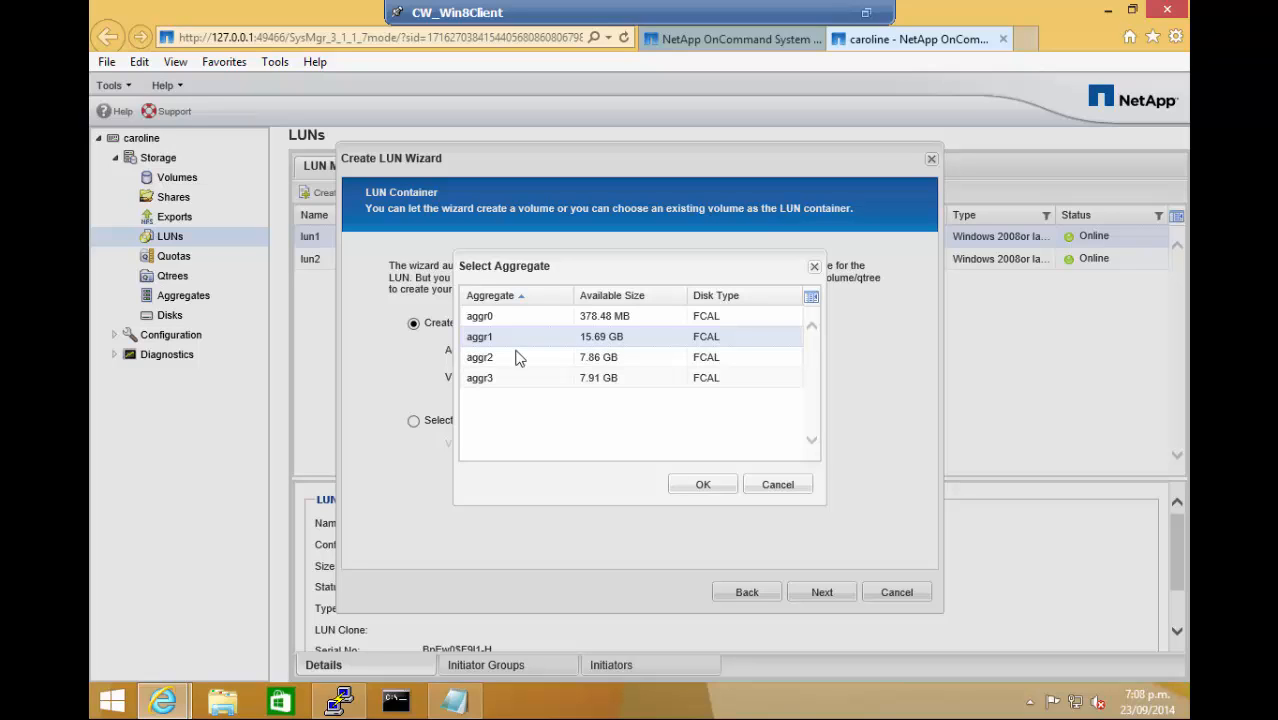
left_click(701, 484)
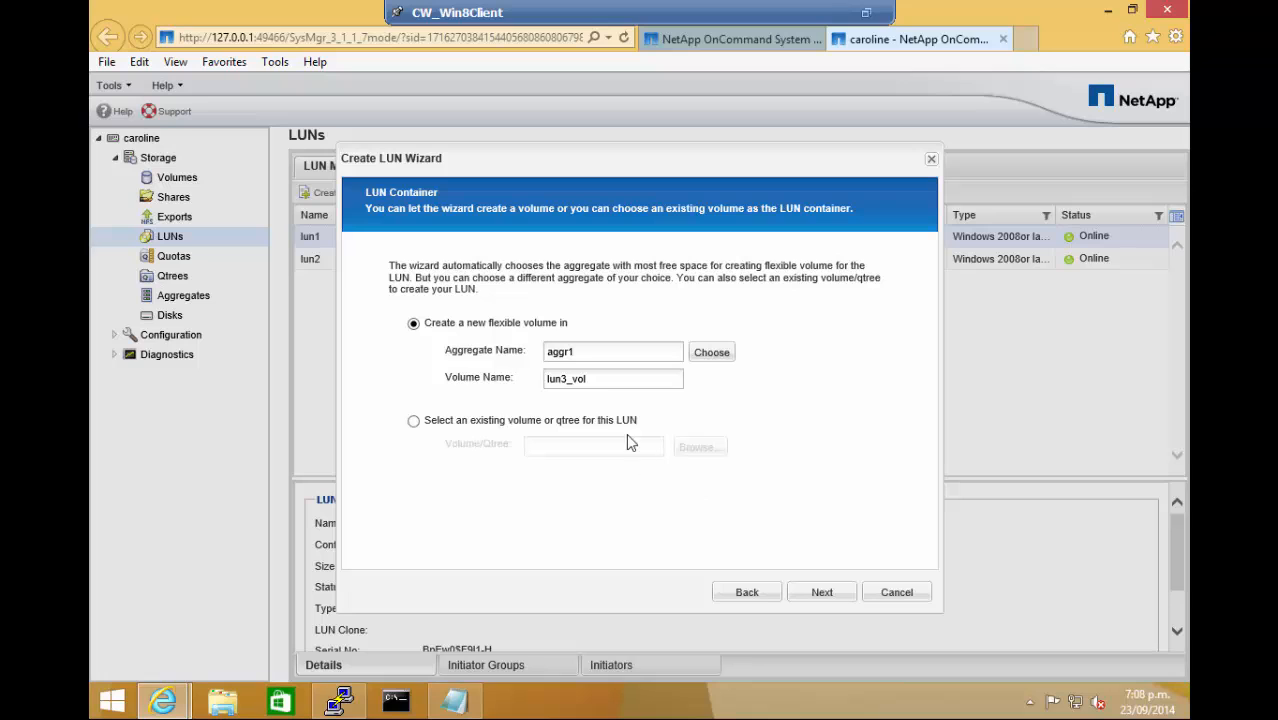
left_click(822, 593)
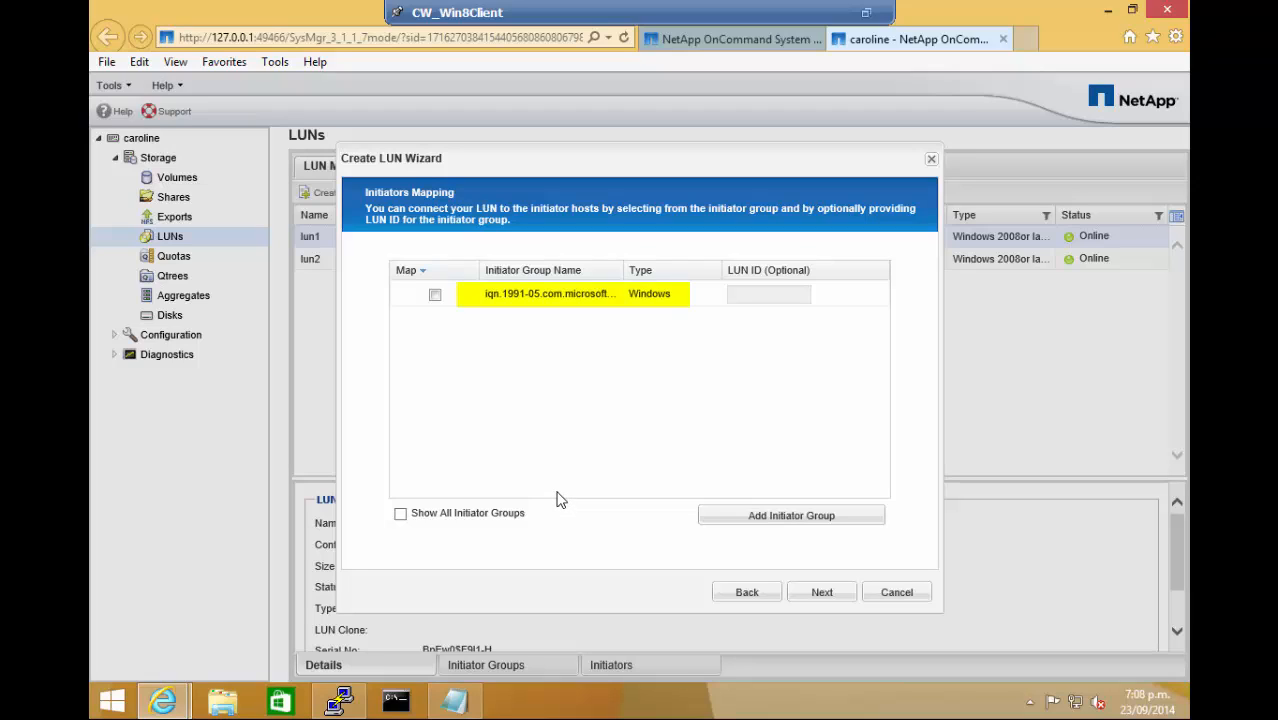
- Start adding an initiator group and copy the IQN from the IQN2 text file on \\172.16.70.10\C$
left_click(748, 516)
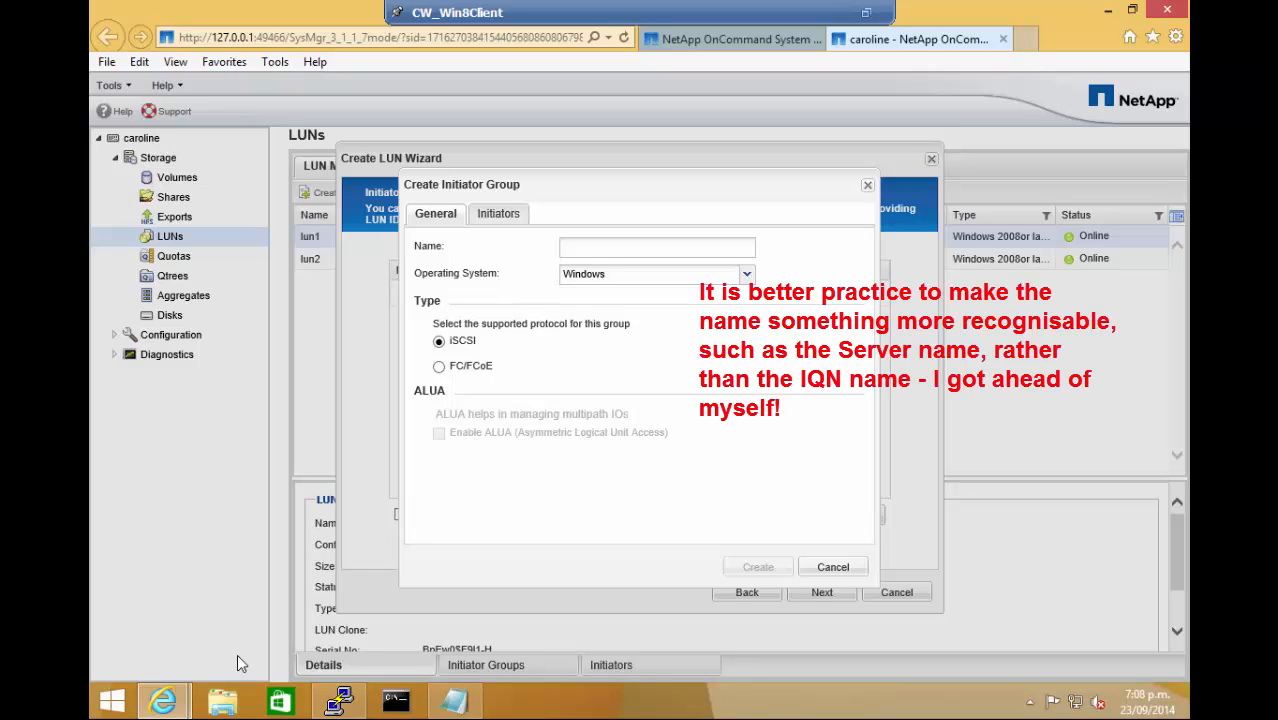
key("super+r")
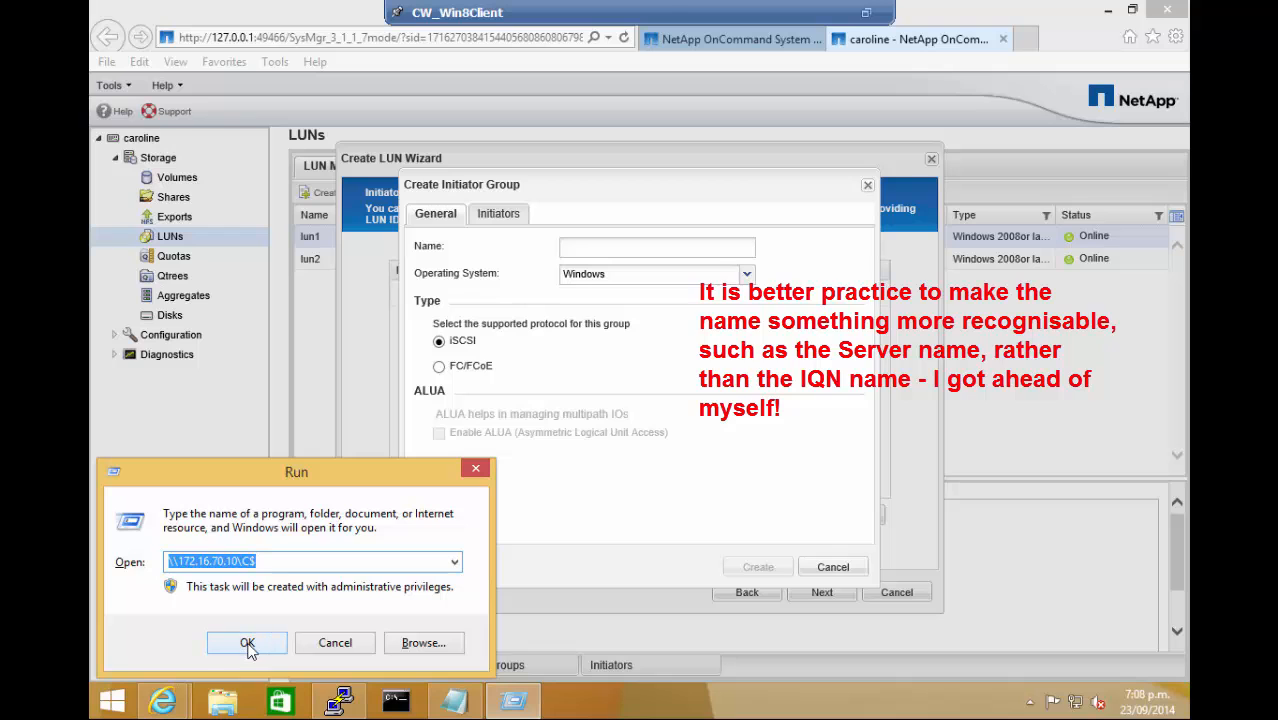
left_click(247, 644)
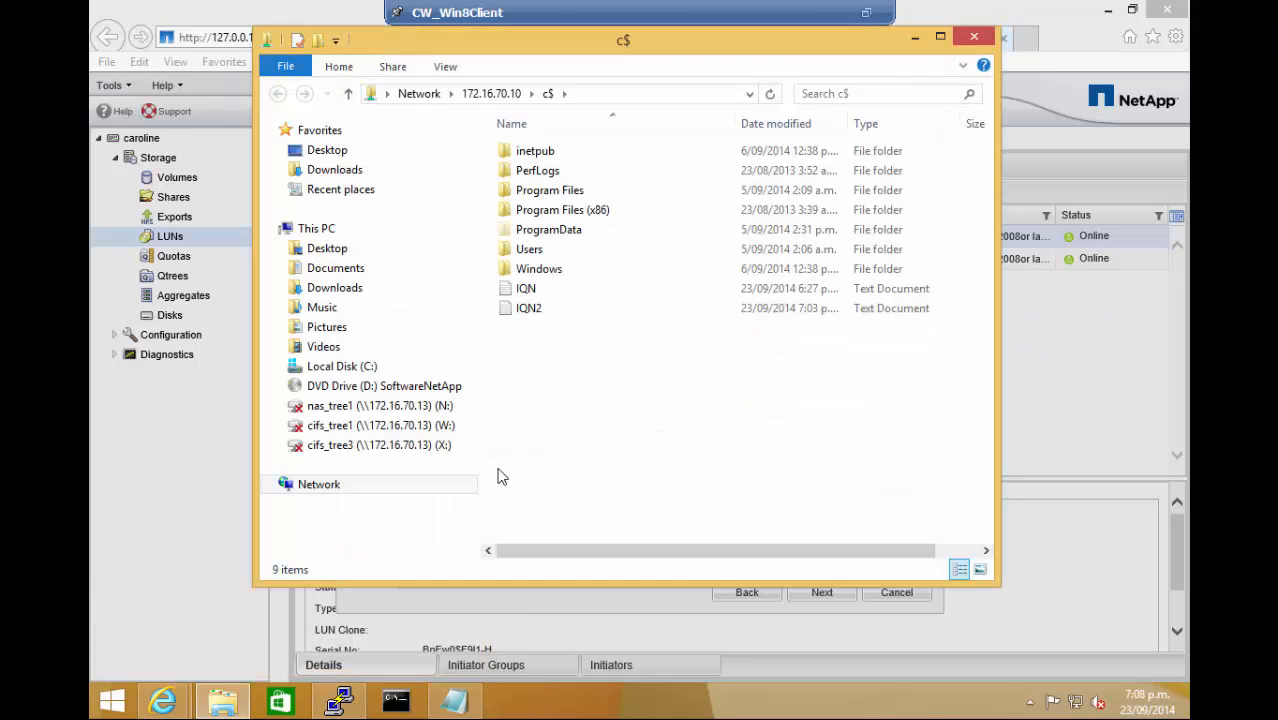
left_click(529, 311)
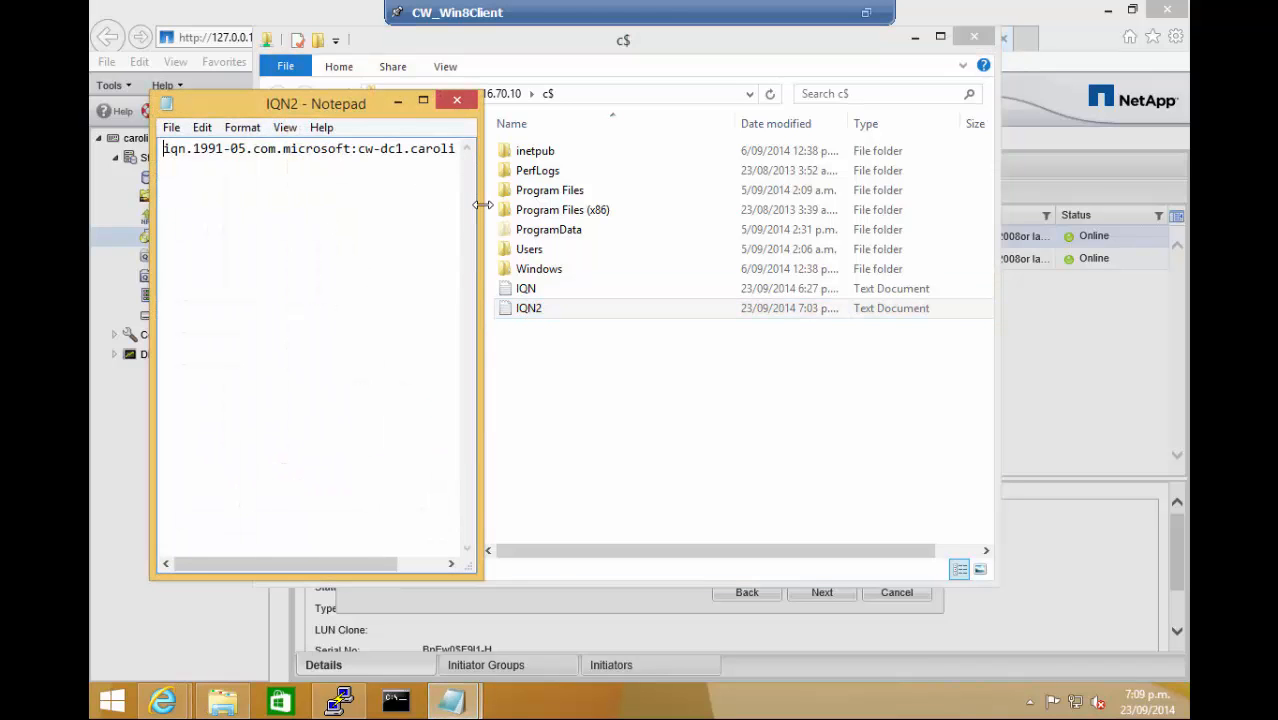
left_click_drag(483, 200, 738, 200)
left_click_drag(531, 151, 128, 183)
key("ctrl+c")
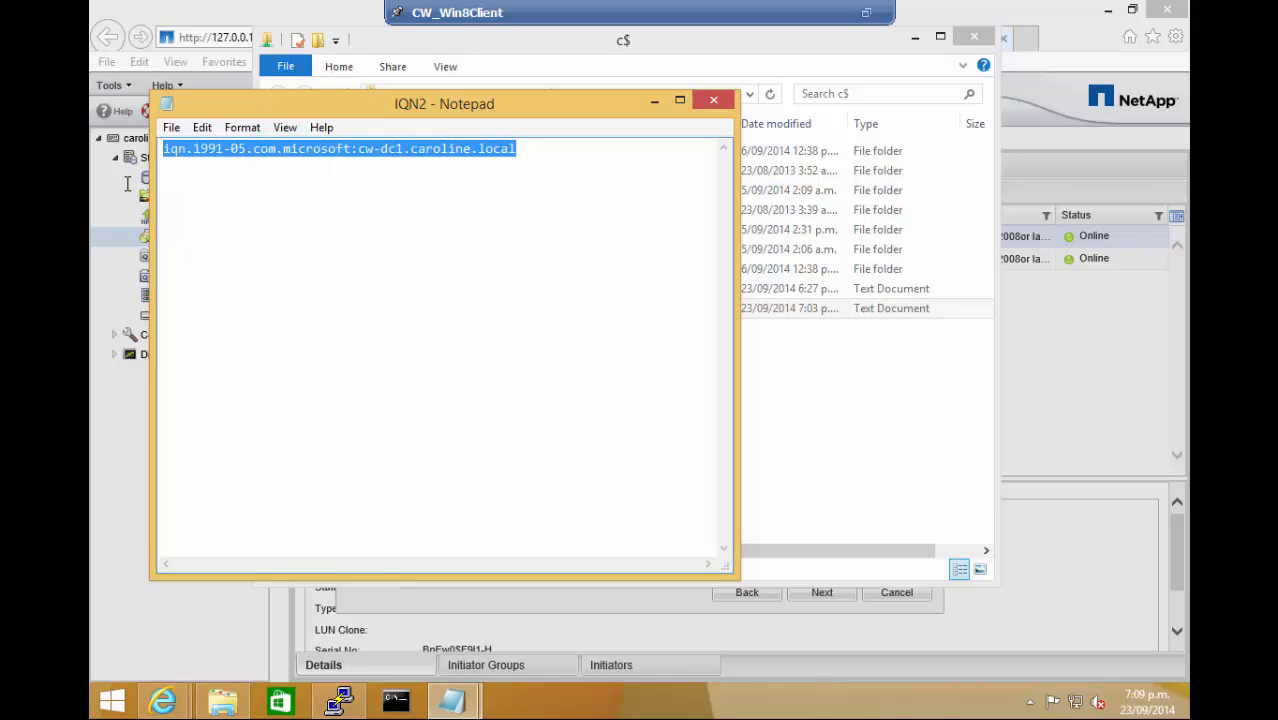
- Create a Windows iSCSI initiator group named with the copied IQN and add the same IQN as its initiator
left_click(128, 183)
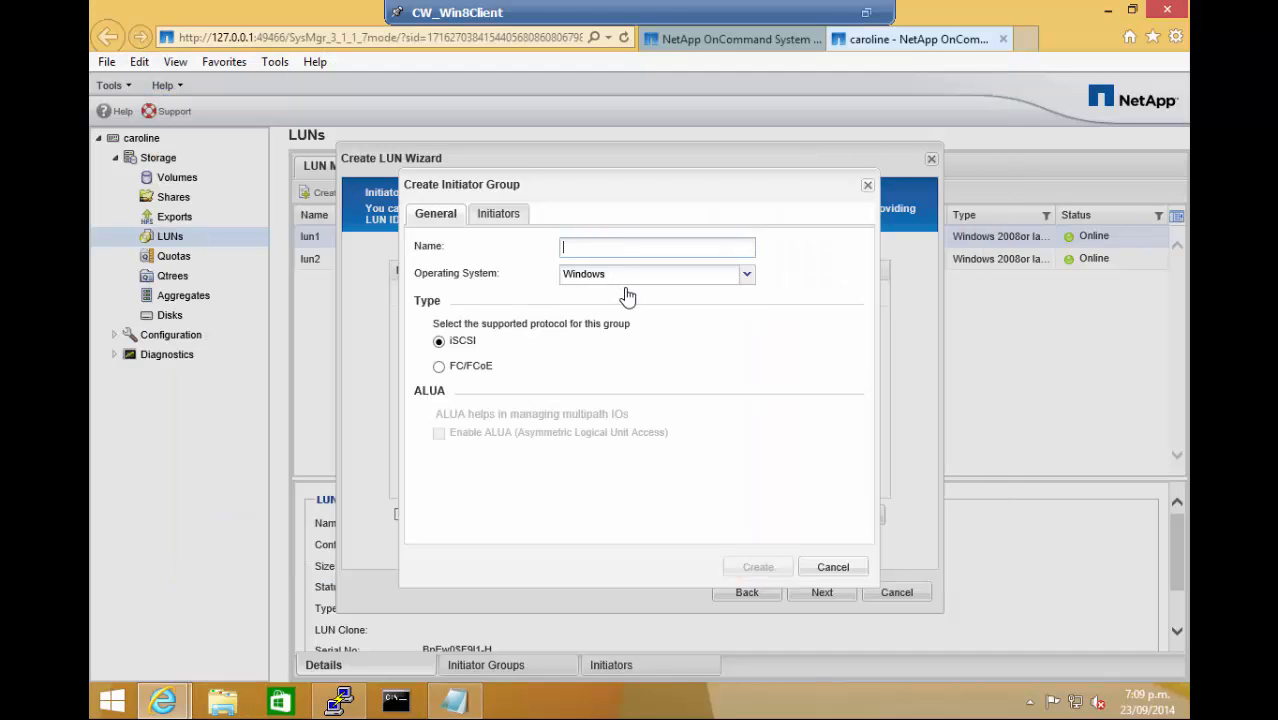
key("ctrl+v")
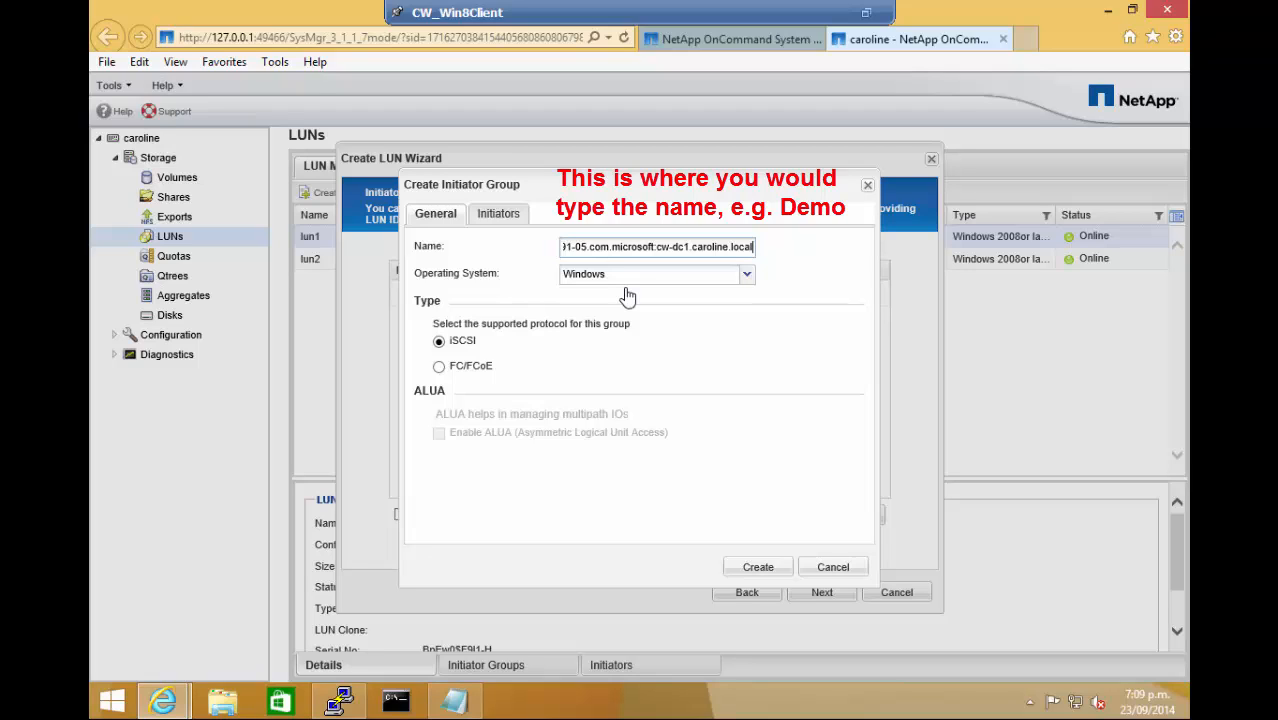
left_click(504, 217)
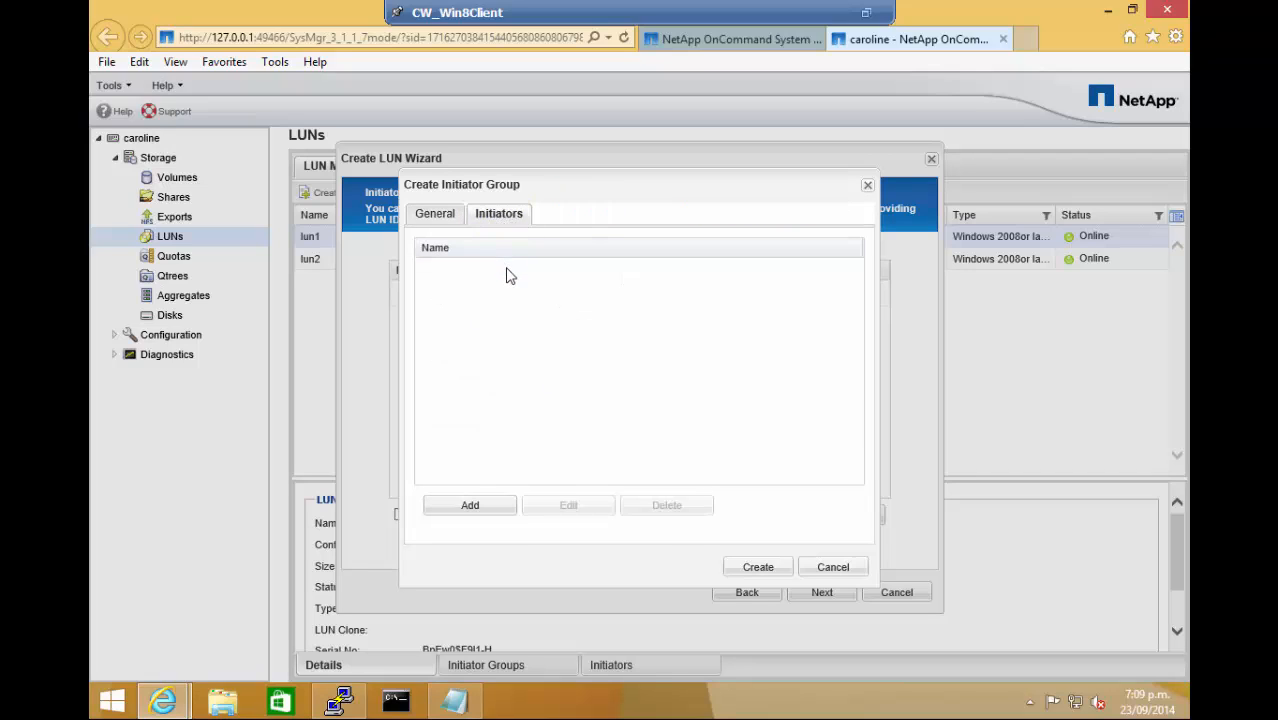
left_click(473, 508)
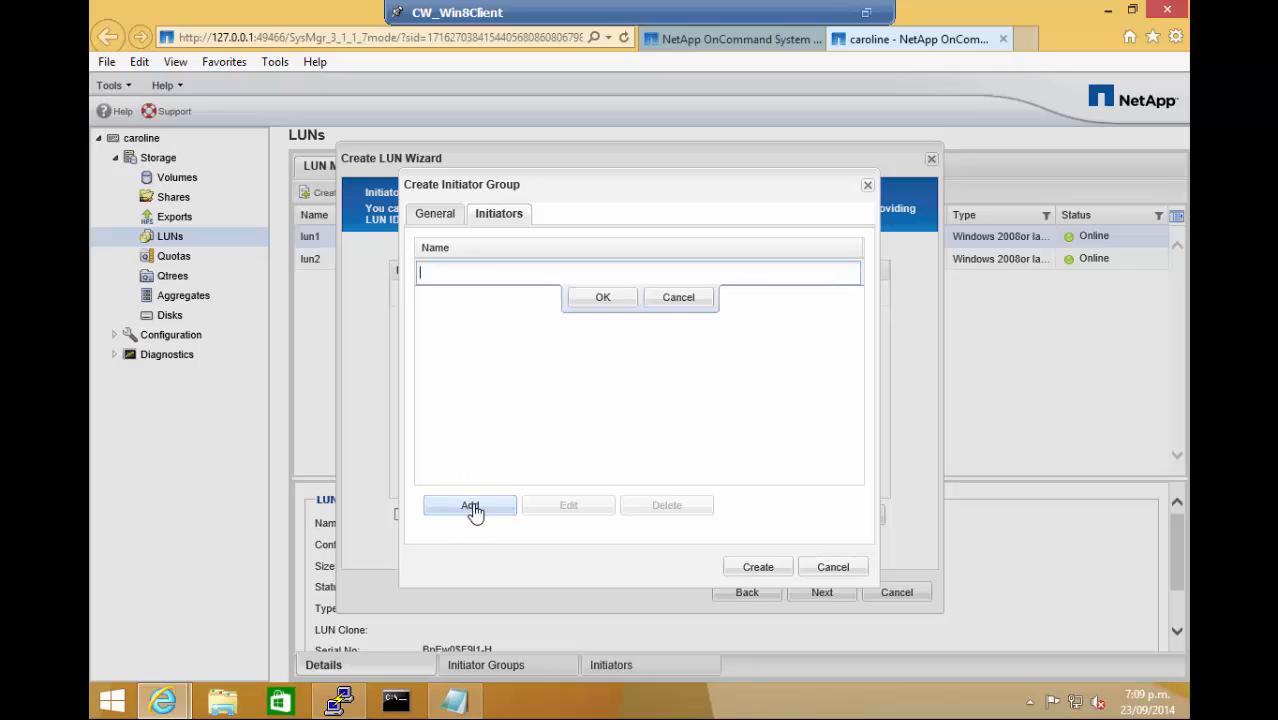
key("ctrl+v")
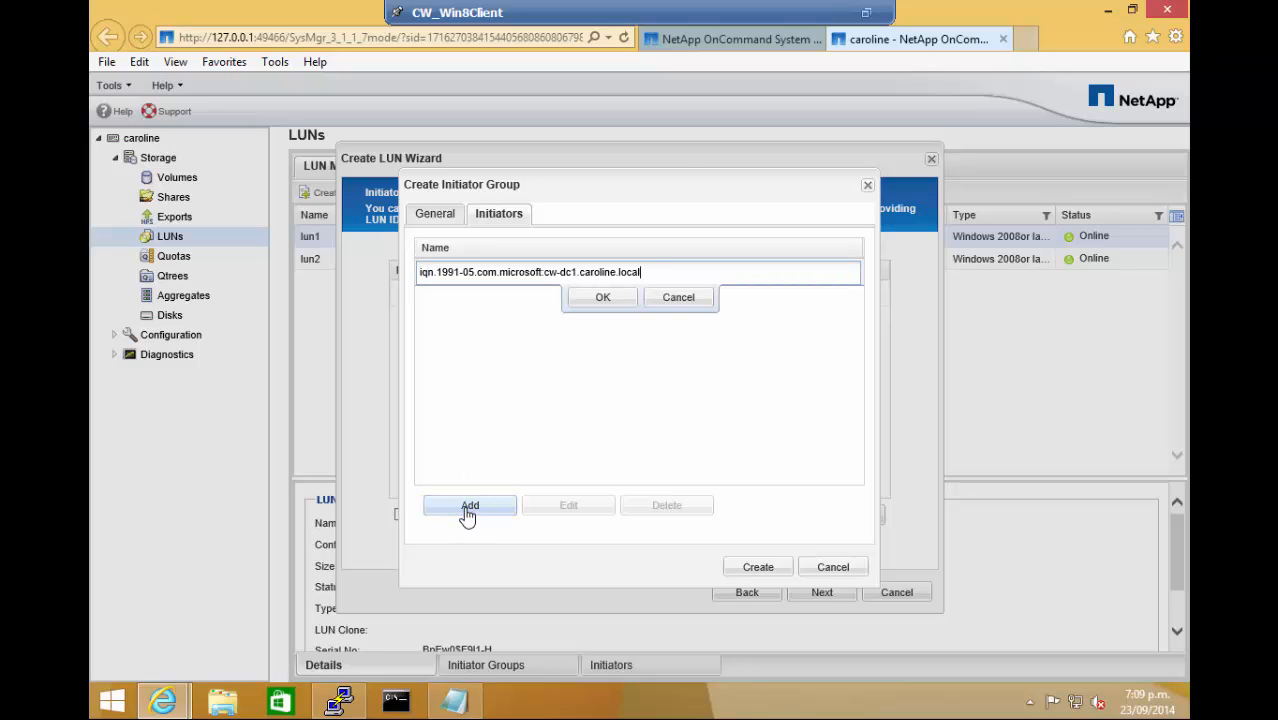
left_click(604, 298)
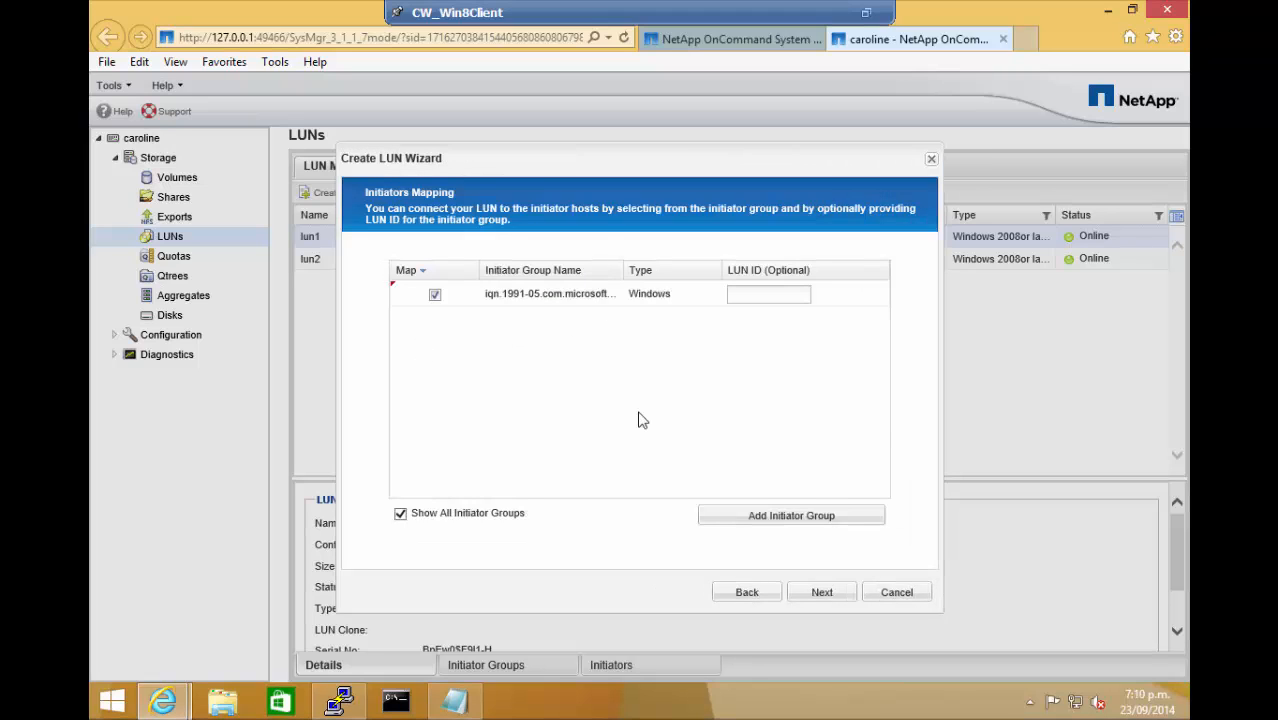
- Accept the mapping to the new initiator group and complete the creation of lun3
left_click(821, 592)
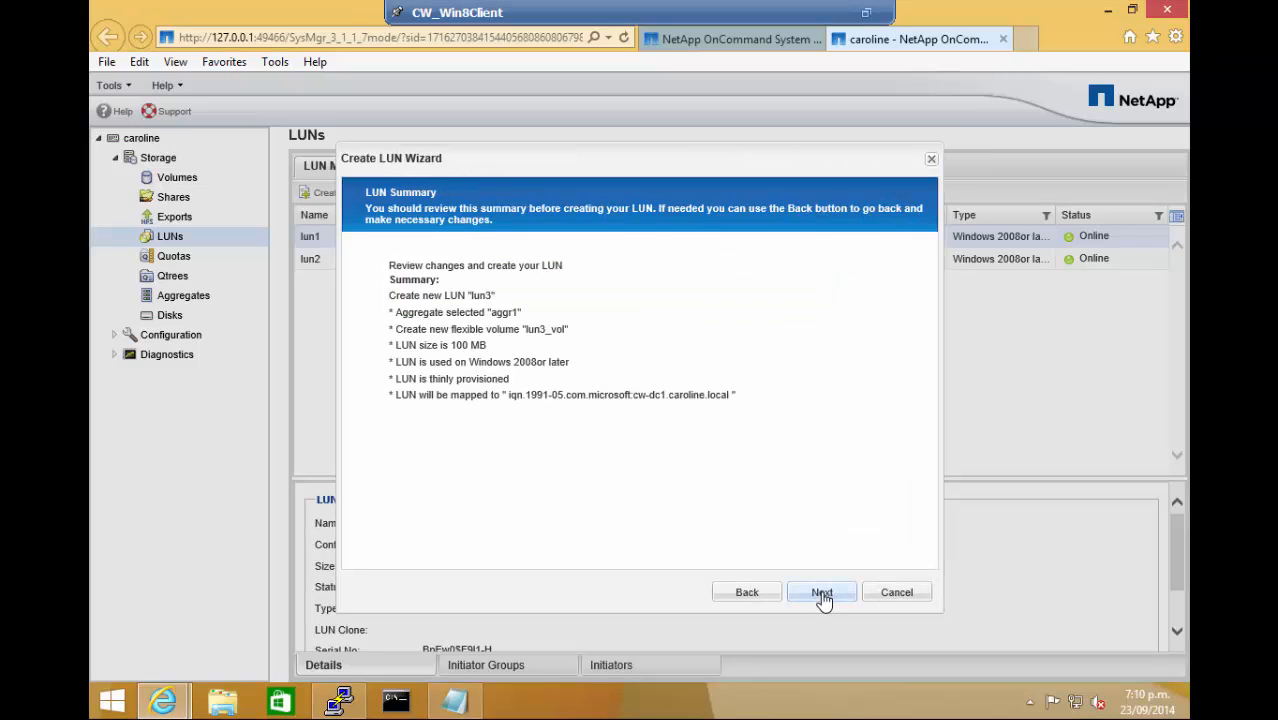
left_click(821, 592)
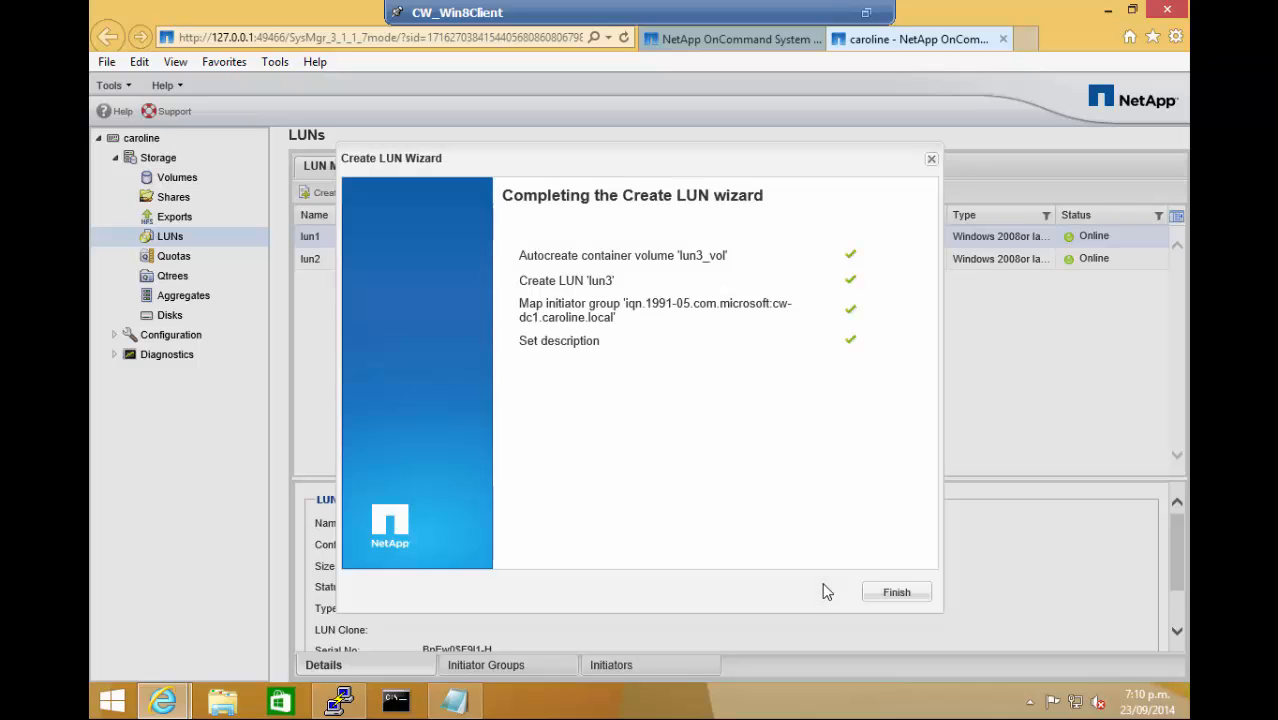
left_click(892, 594)
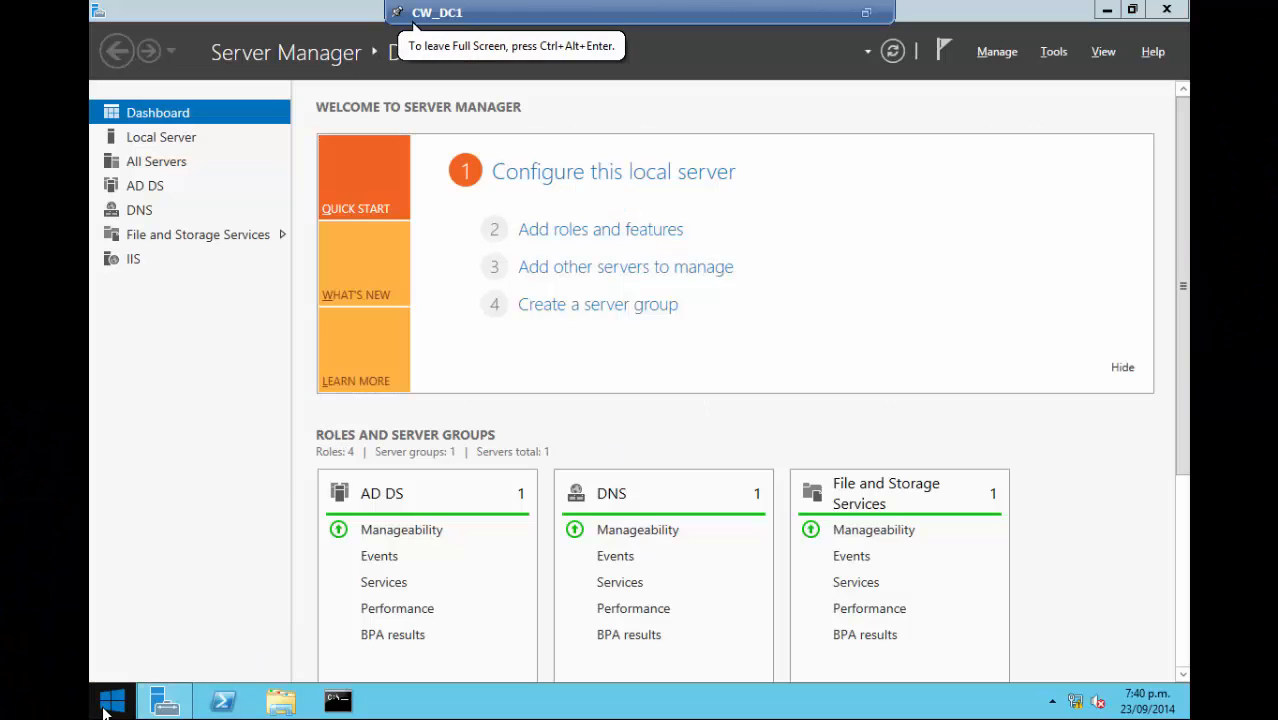
- Open Disk Management on the CW_DC1 server and rescan the disks
right_click(108, 702)
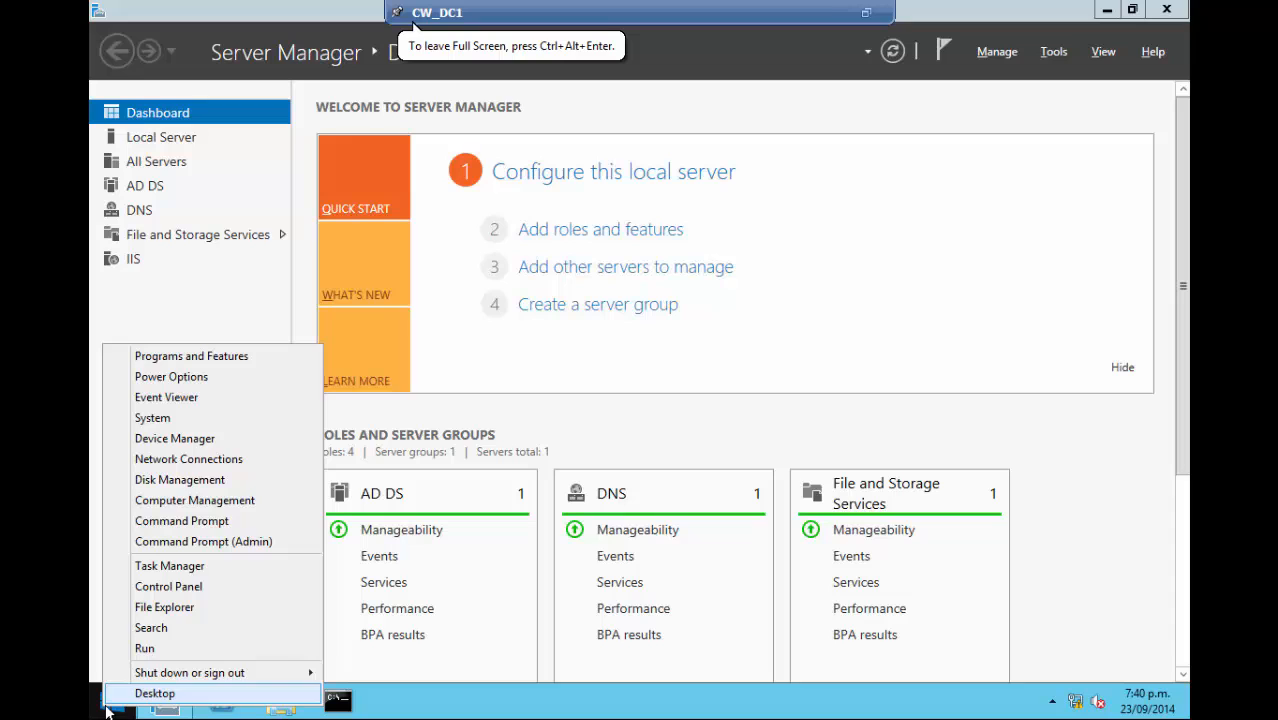
left_click(203, 480)
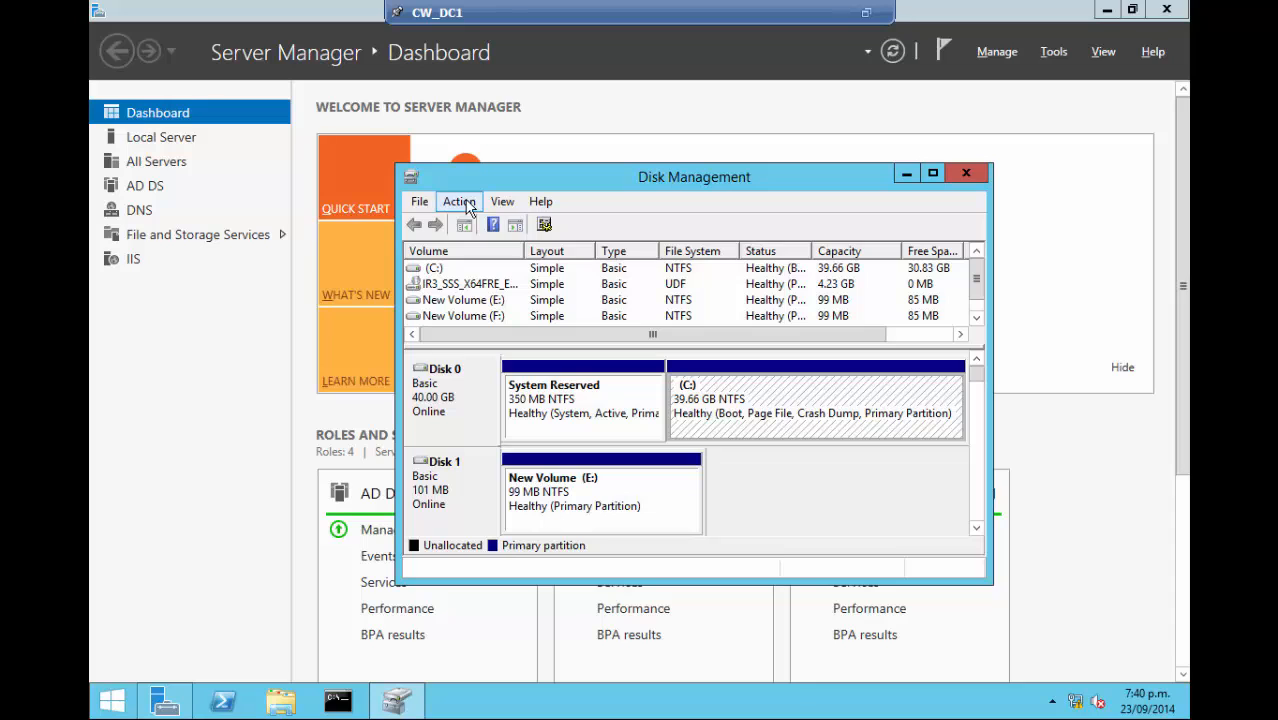
left_click(459, 201)
left_click(474, 245)
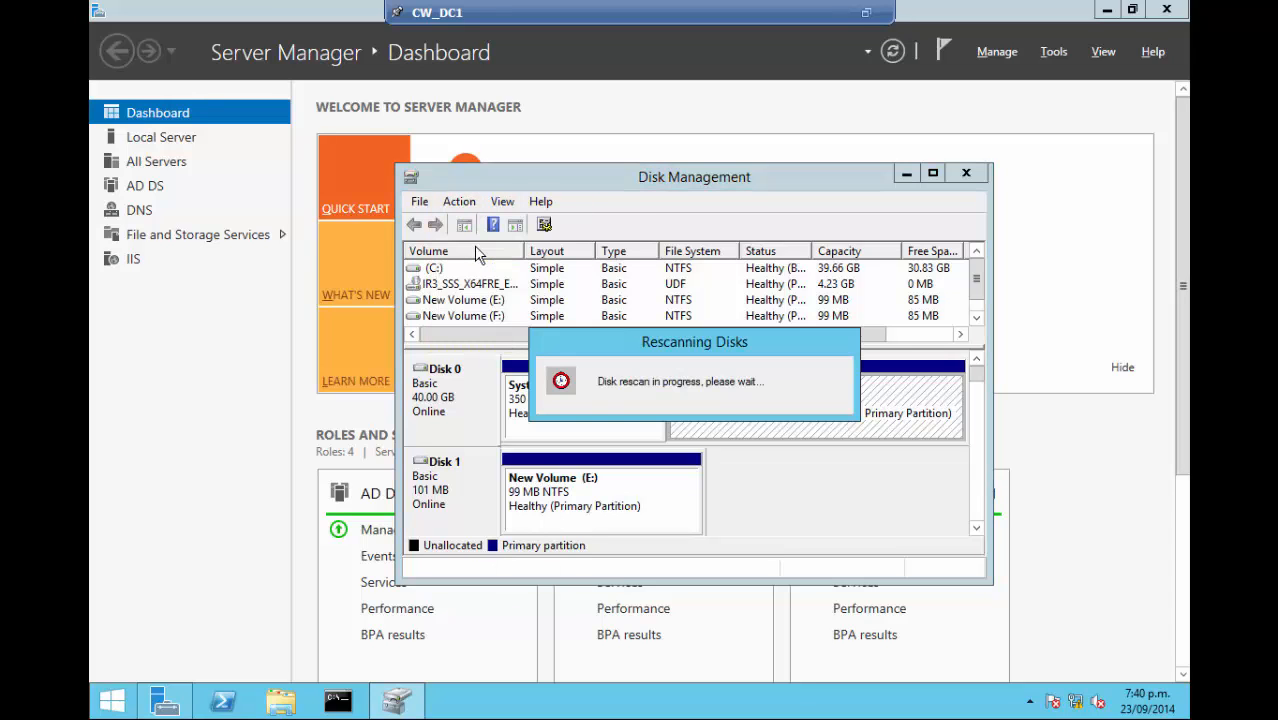
- Bring Disk 3 online and initialize Disk 3 and Disk 4 with the MBR partition style
scroll(978, 391, "down", 5)
right_click(464, 402)
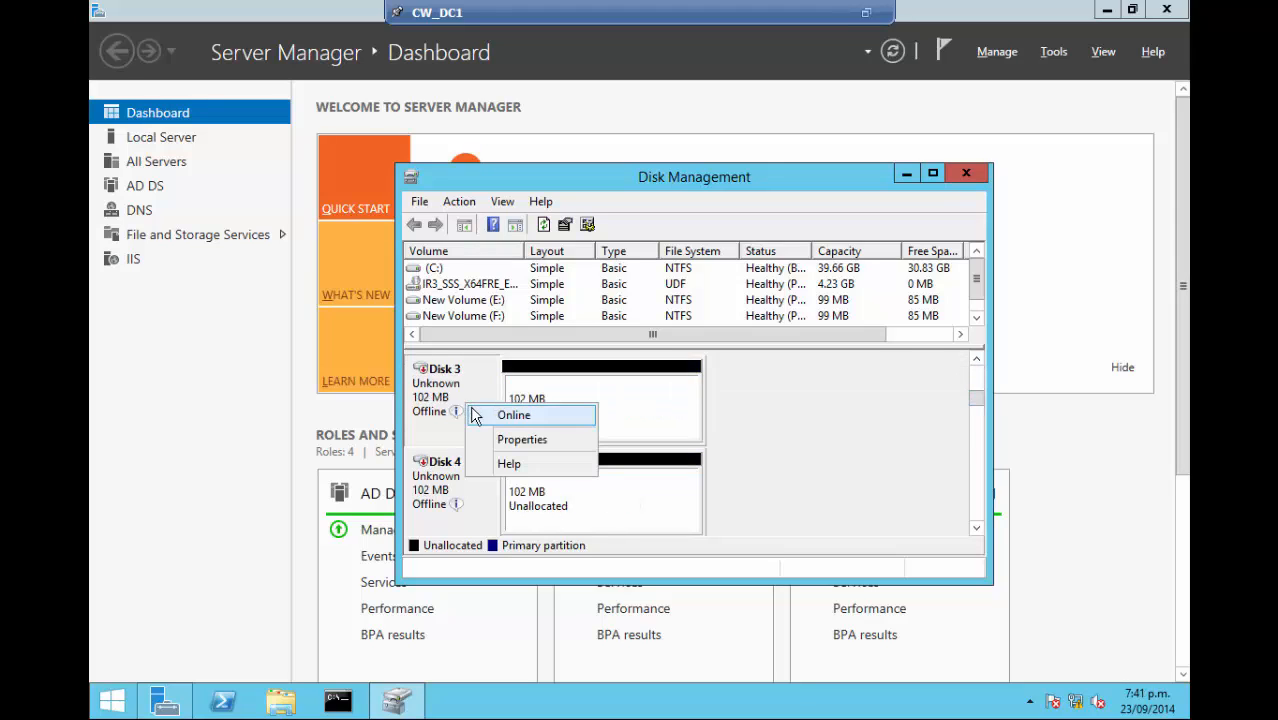
left_click(532, 416)
right_click(457, 406)
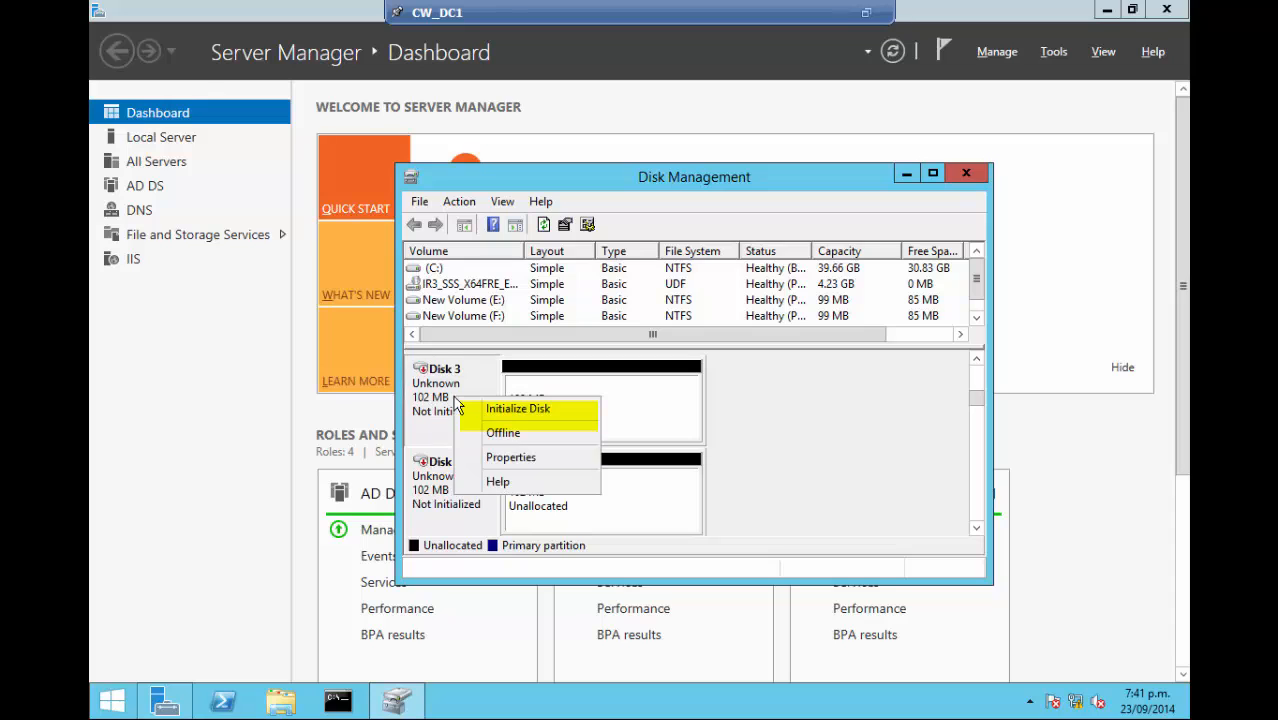
left_click(500, 413)
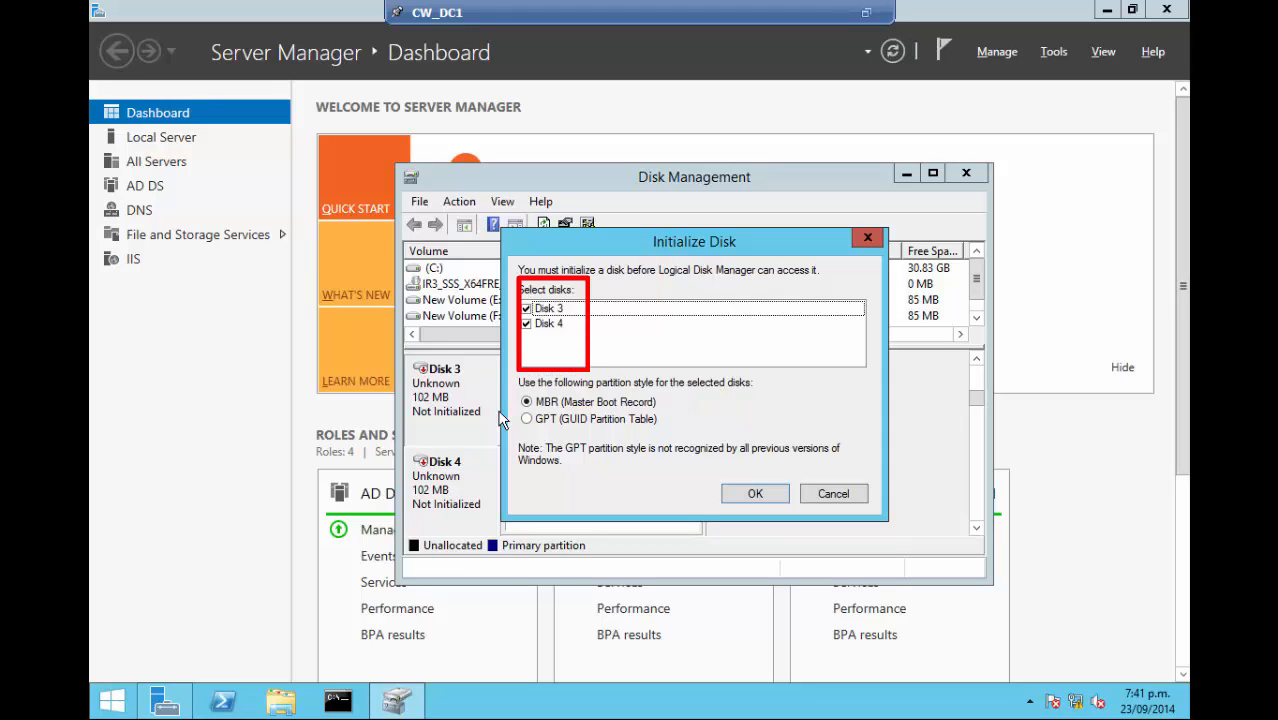
left_click(756, 493)
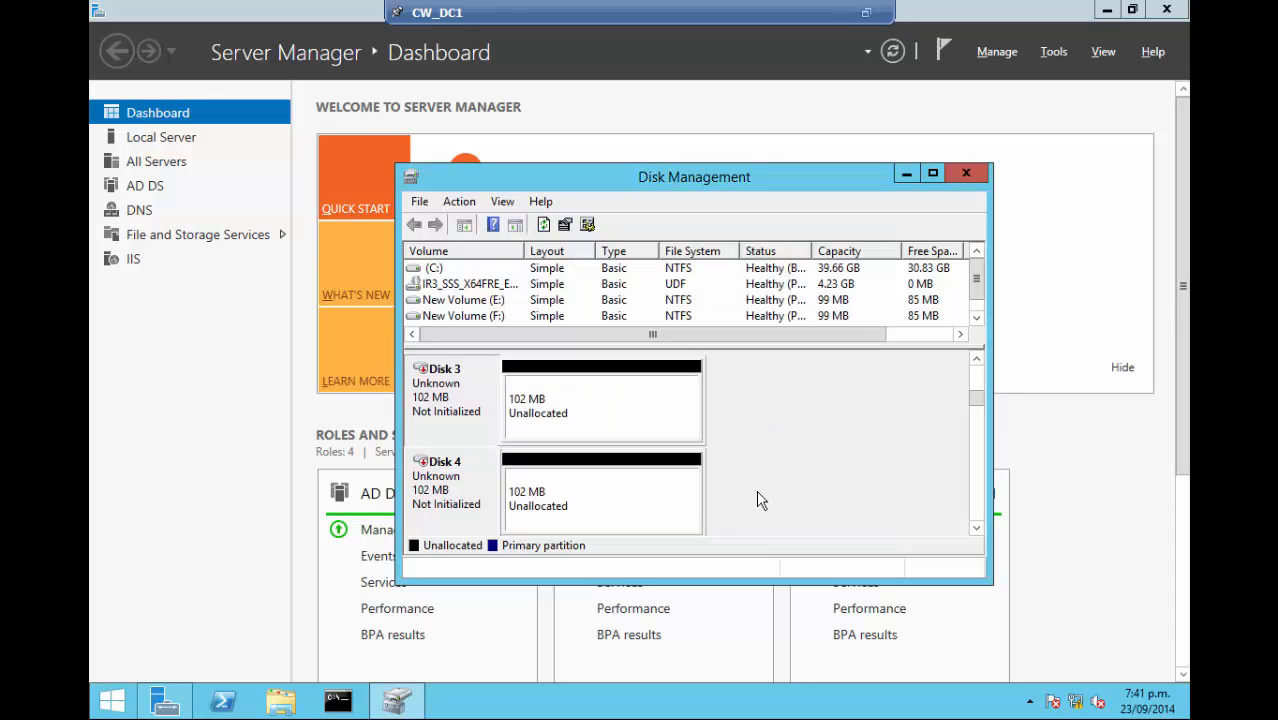
- Create a 99 MB simple volume on Disk 3 with drive letter G, quick-formatted as NTFS with the label New Volume
right_click(591, 396)
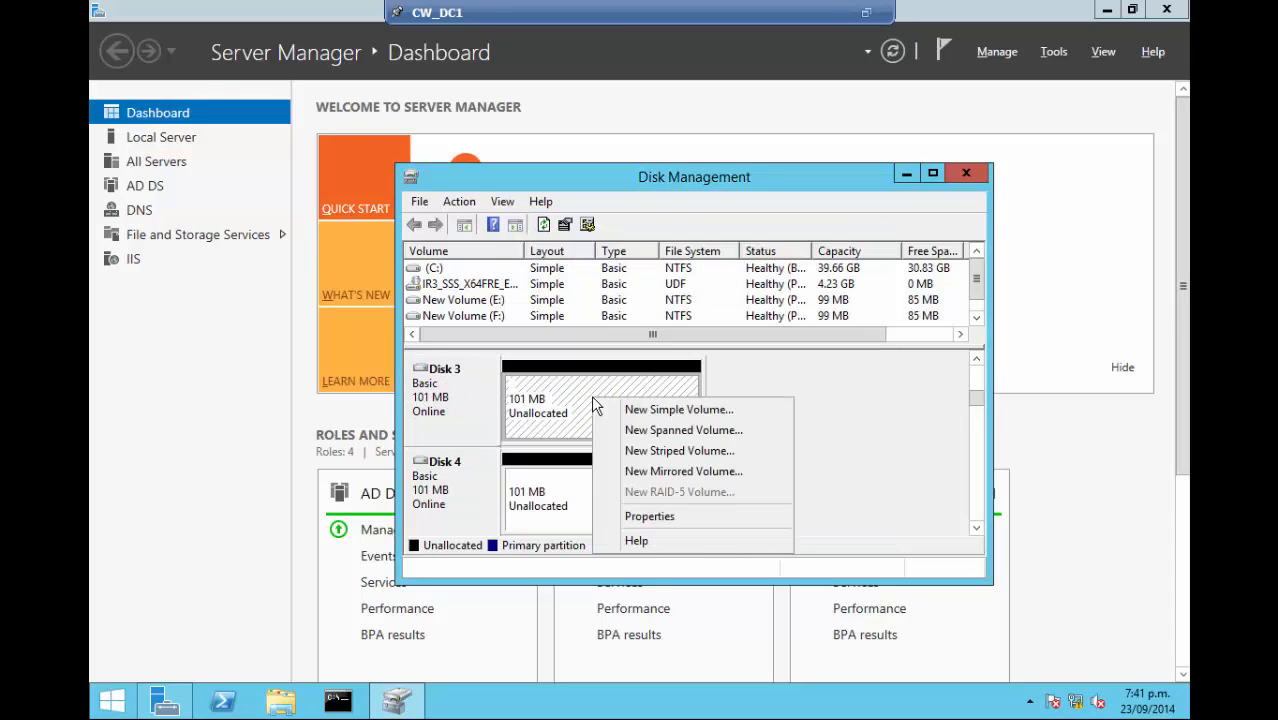
left_click(645, 412)
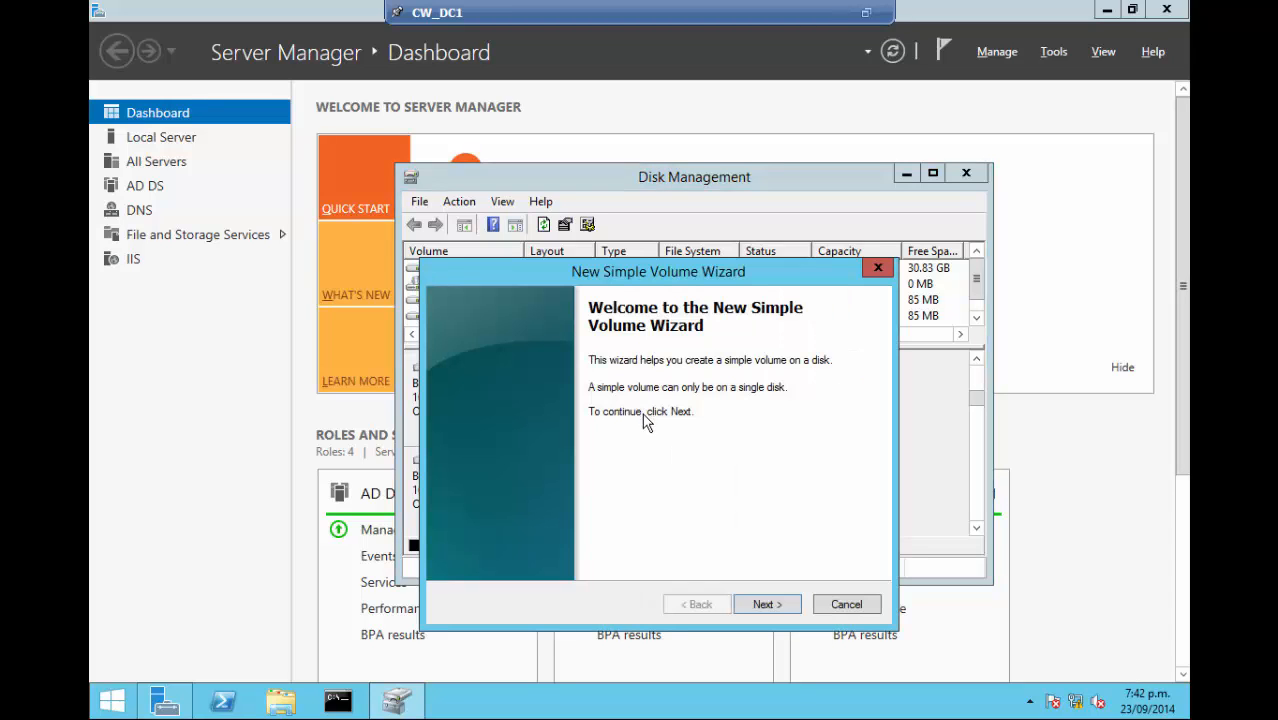
left_click(767, 604)
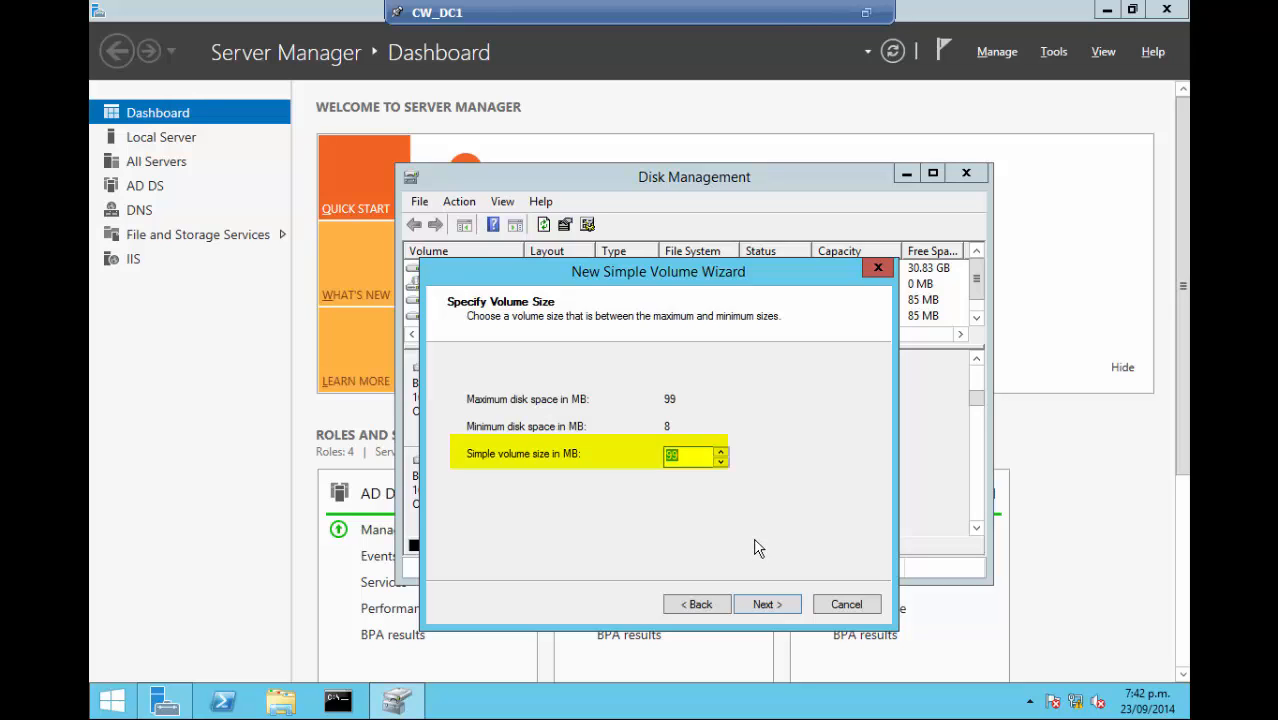
key("Return")
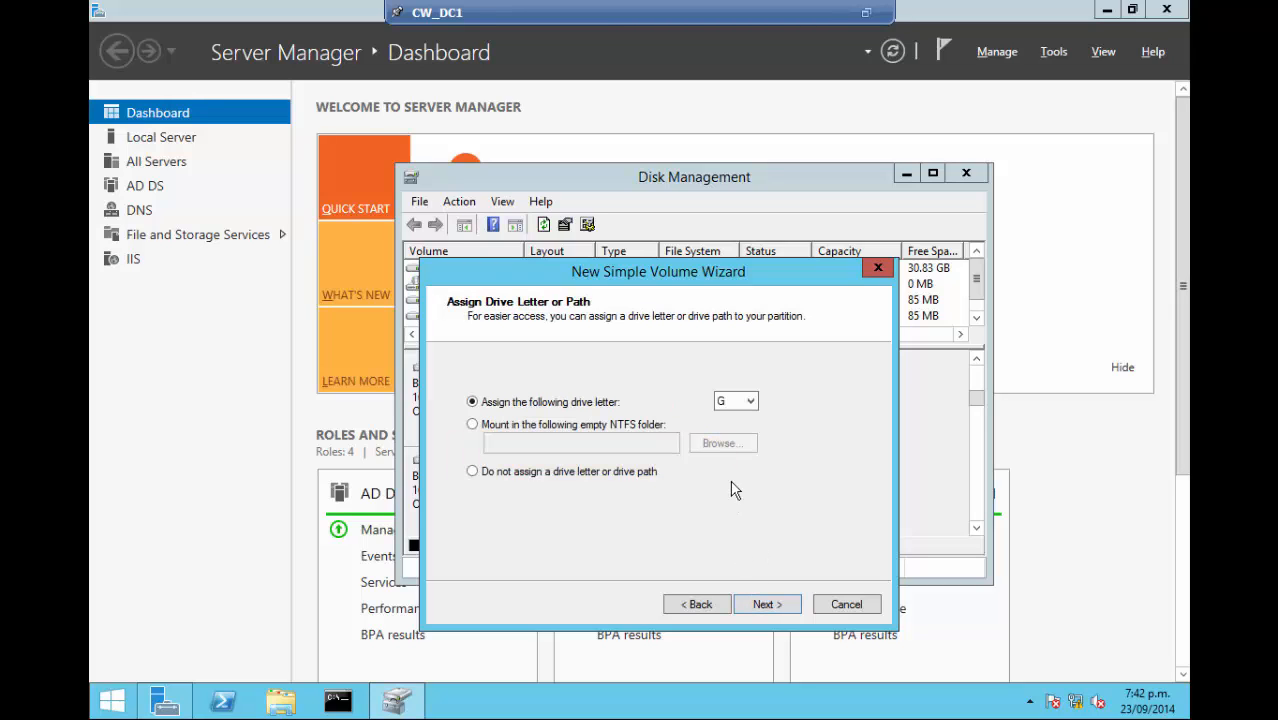
left_click(750, 404)
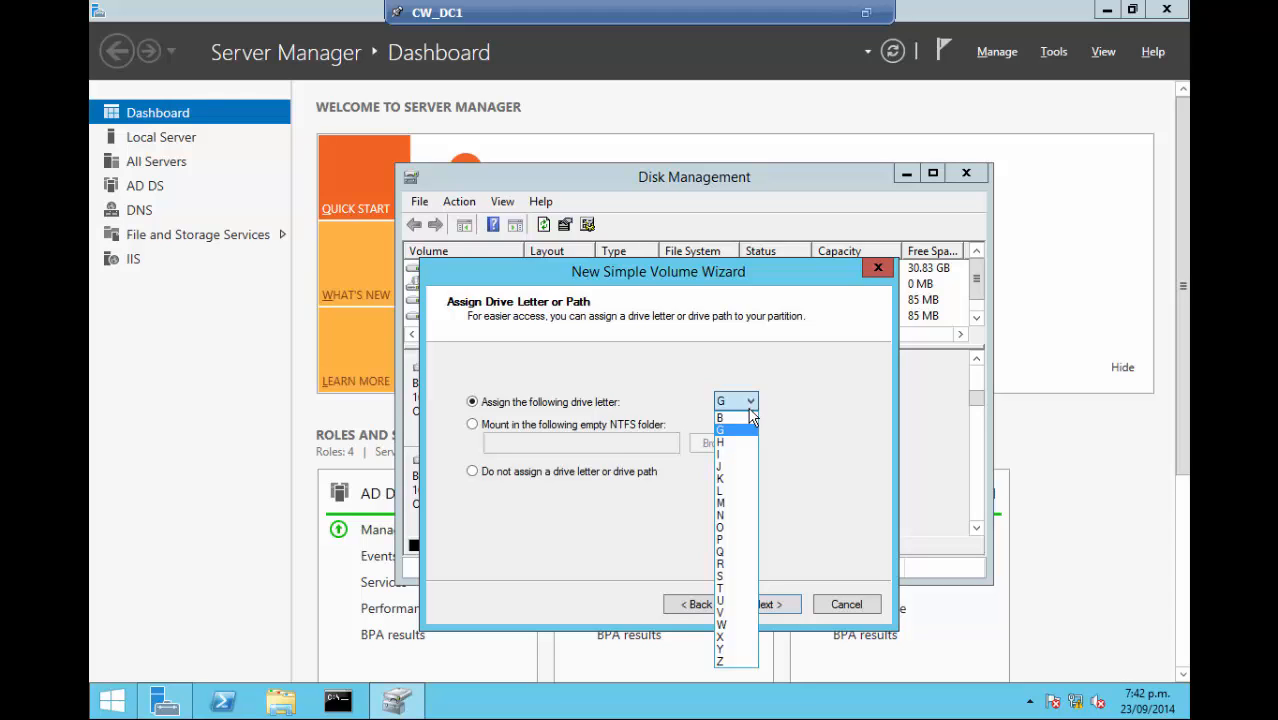
left_click(735, 436)
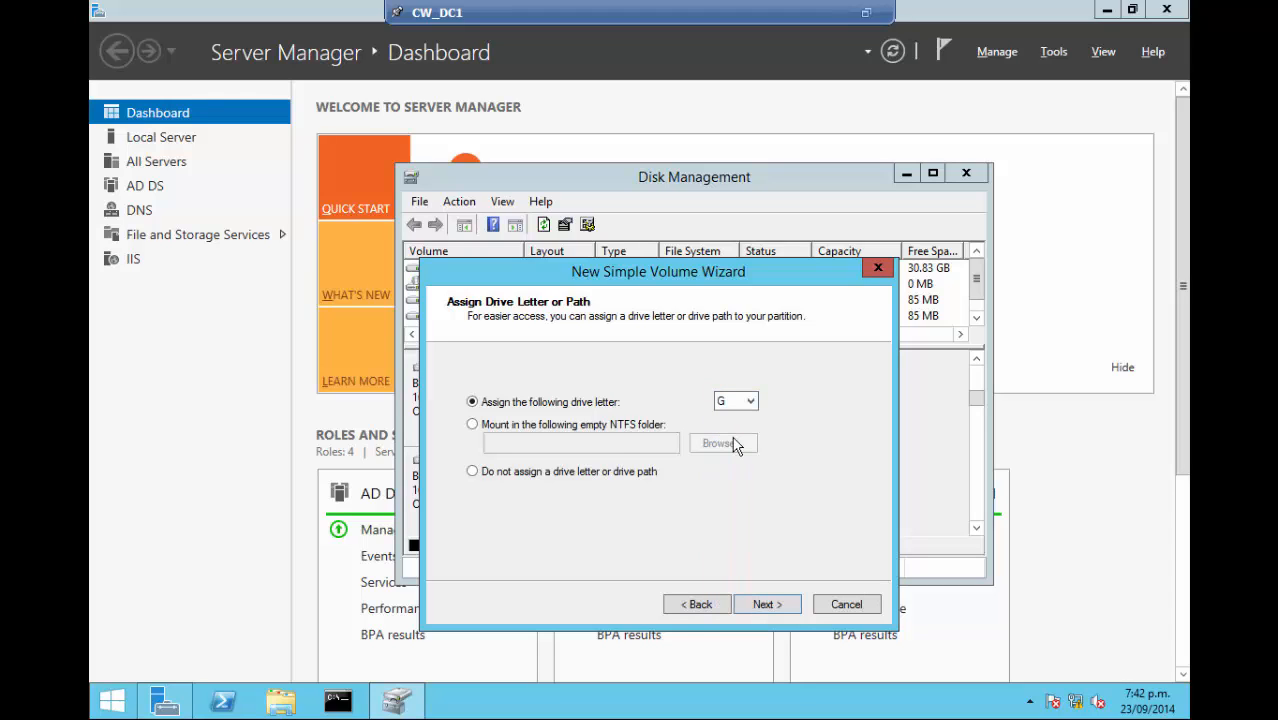
left_click(766, 602)
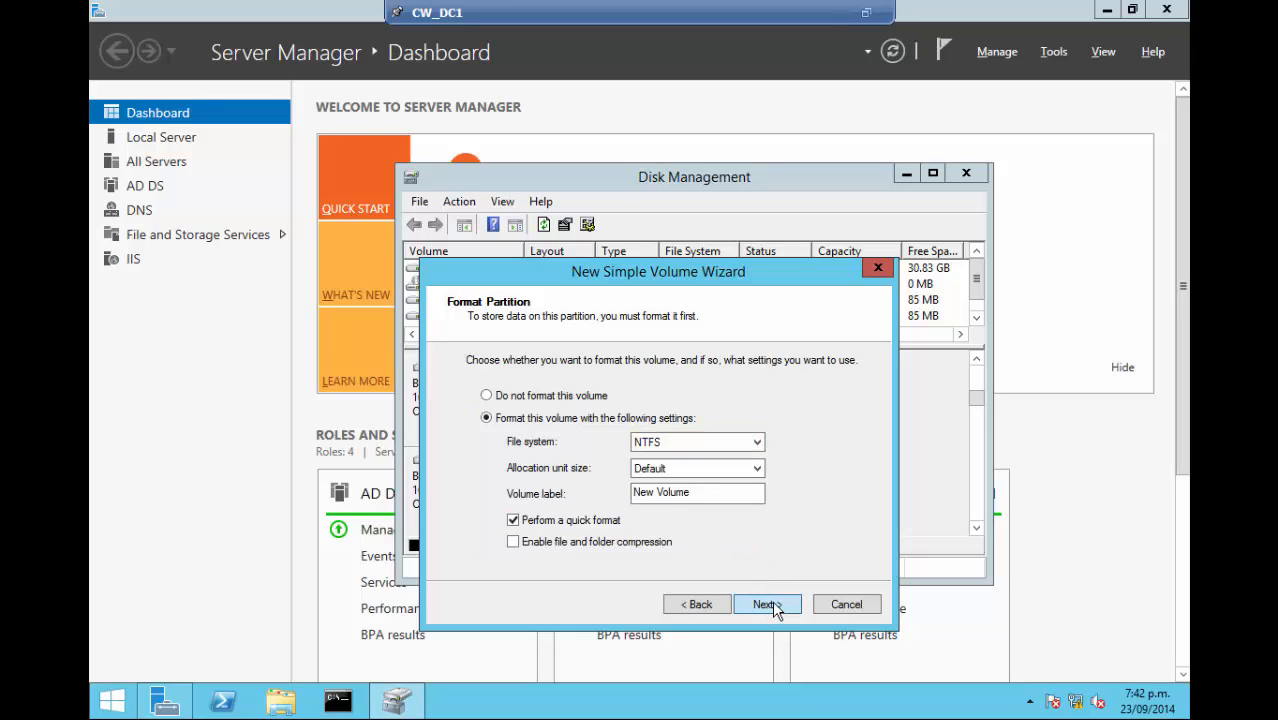
left_click(766, 605)
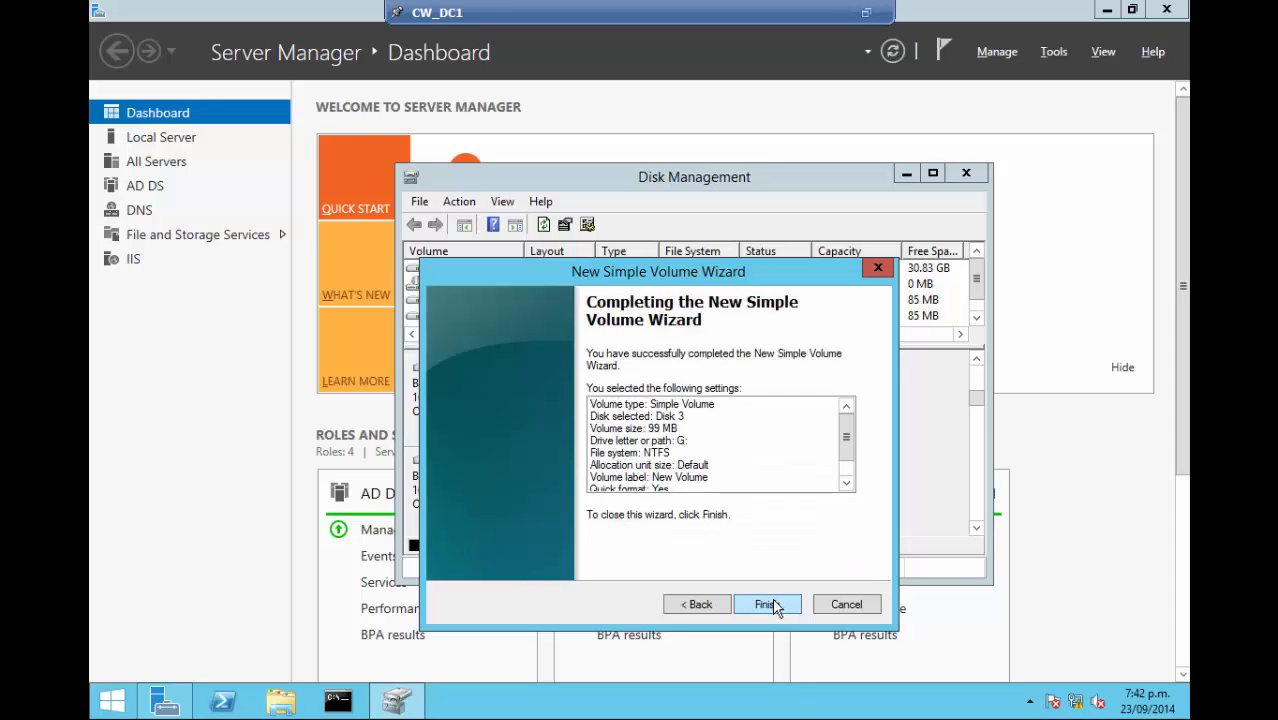
left_click(766, 605)
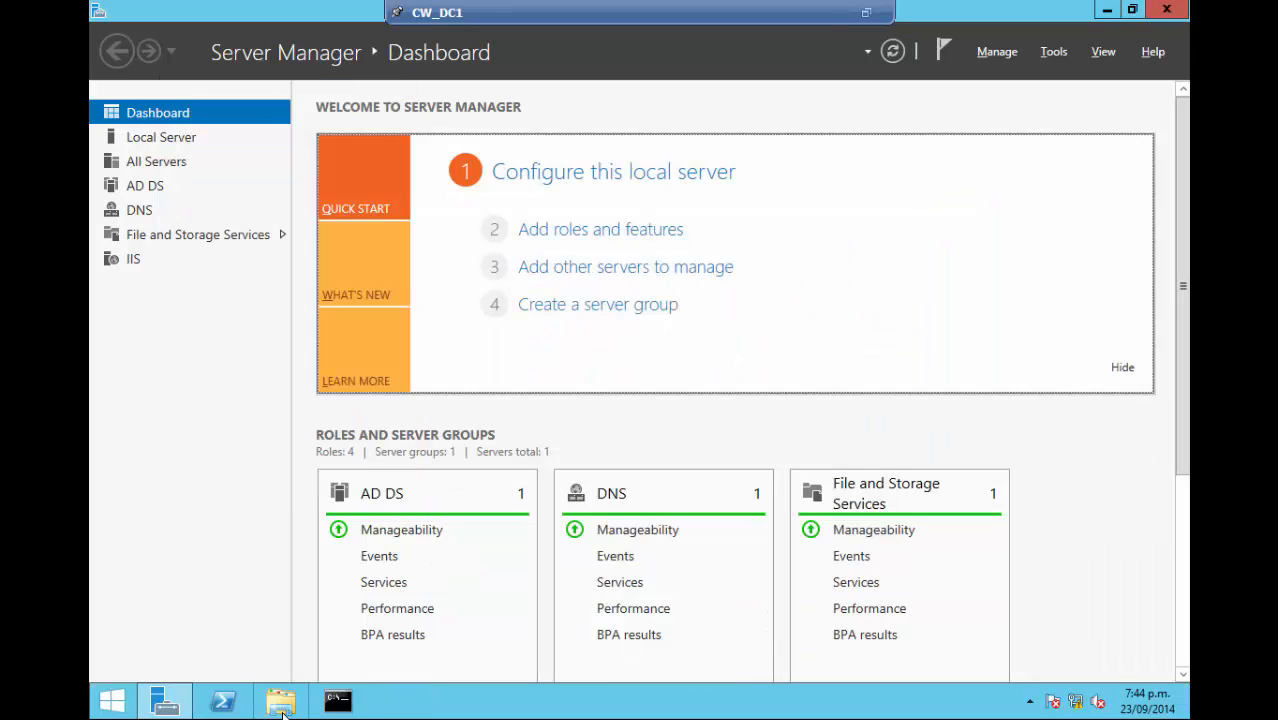
- Open the New Volume (G:) drive in File Explorer and create a text document named DemoTest
left_click(290, 703)
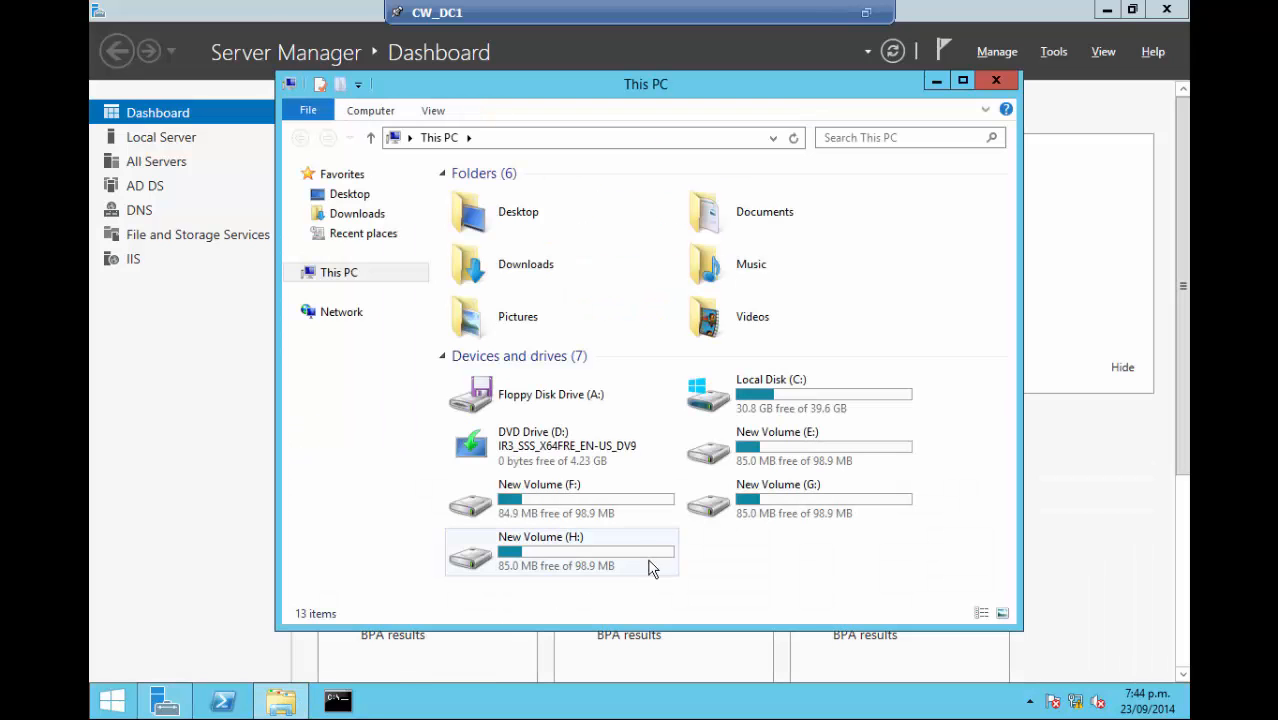
double_click(742, 513)
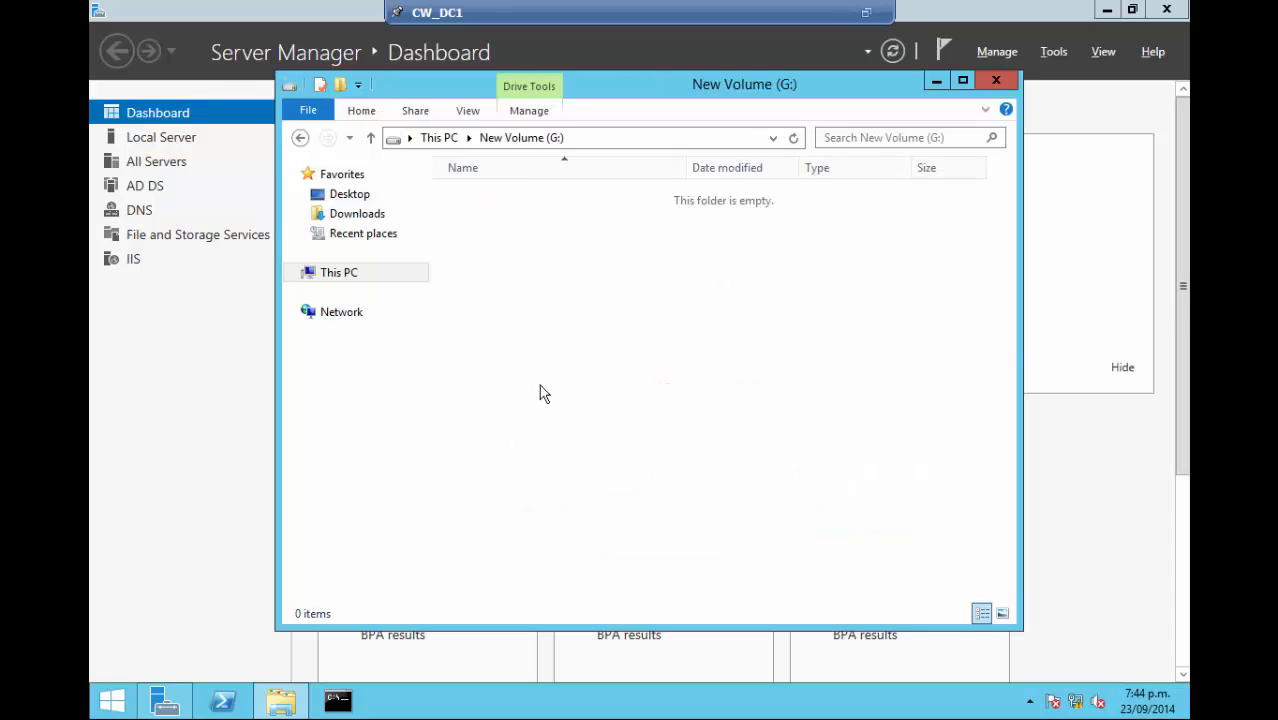
right_click(584, 247)
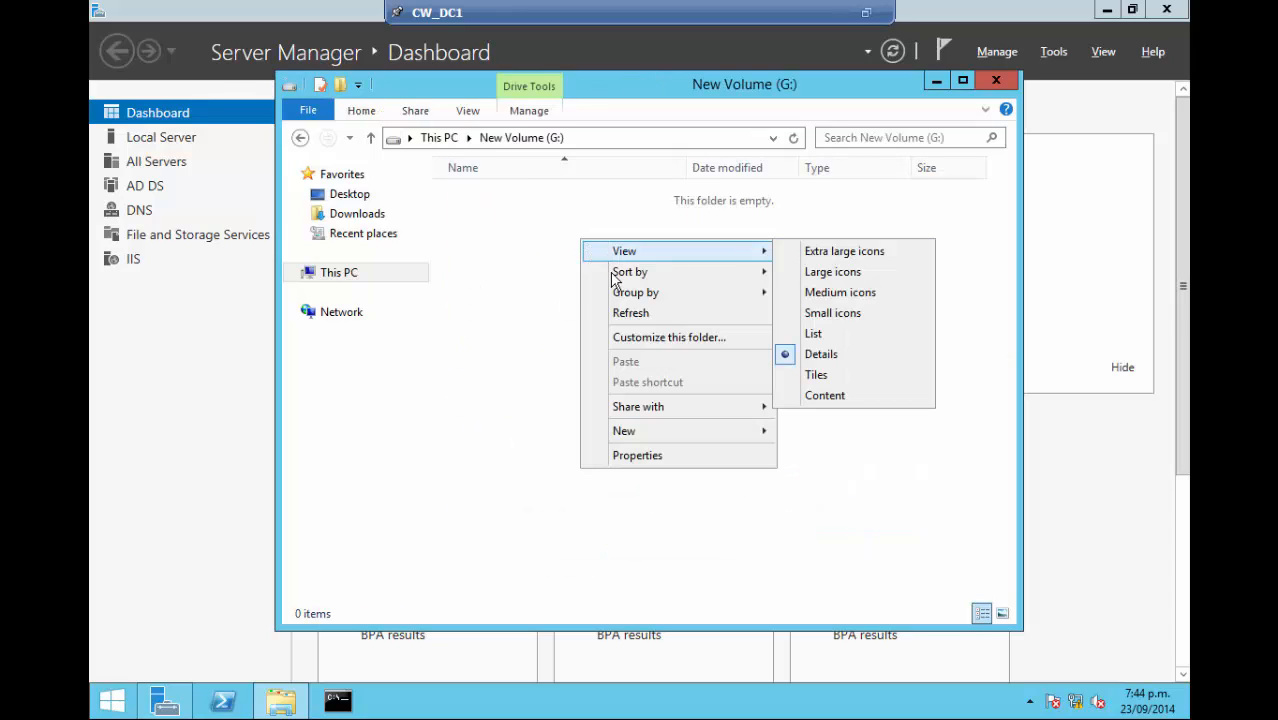
mouse_move(642, 431)
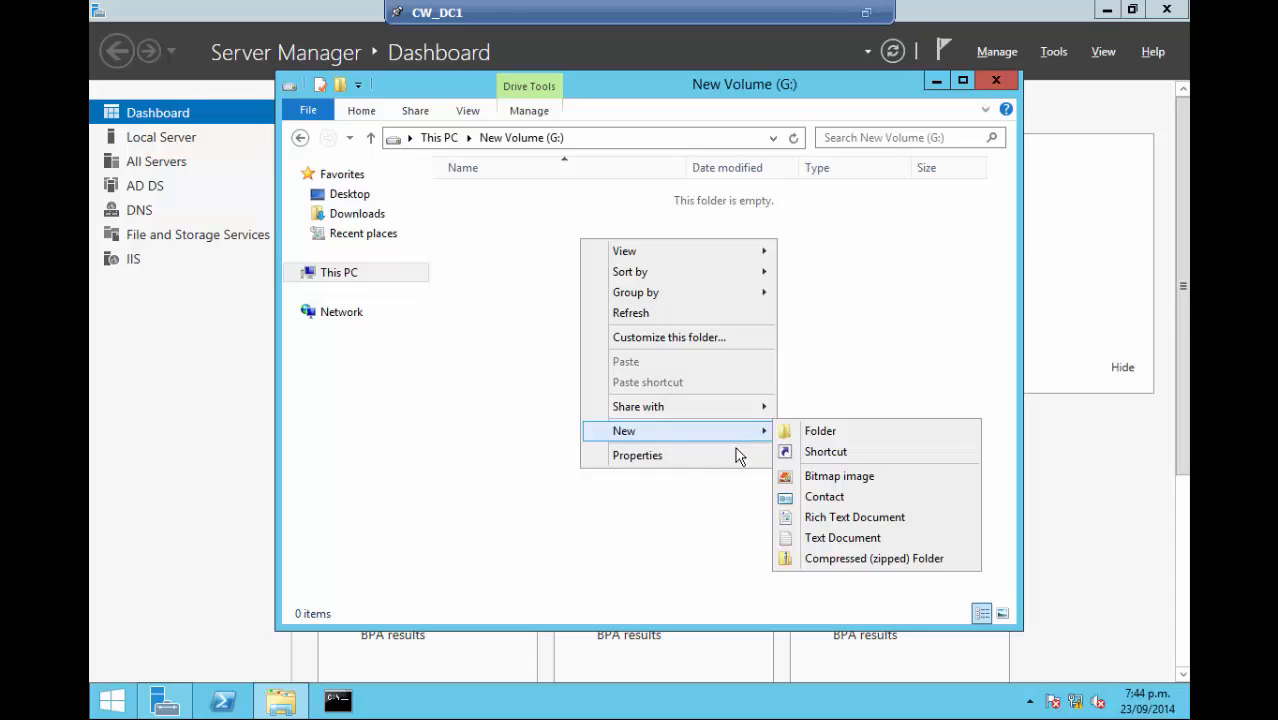
left_click(824, 538)
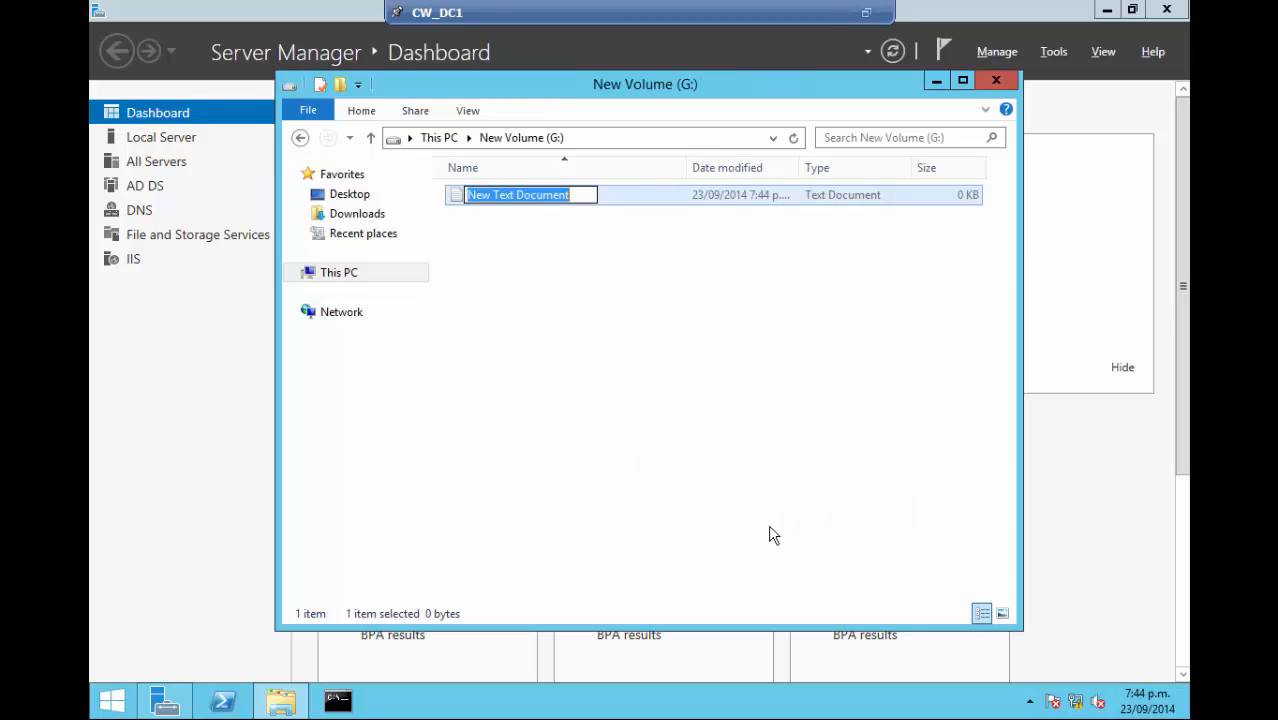
type("D")
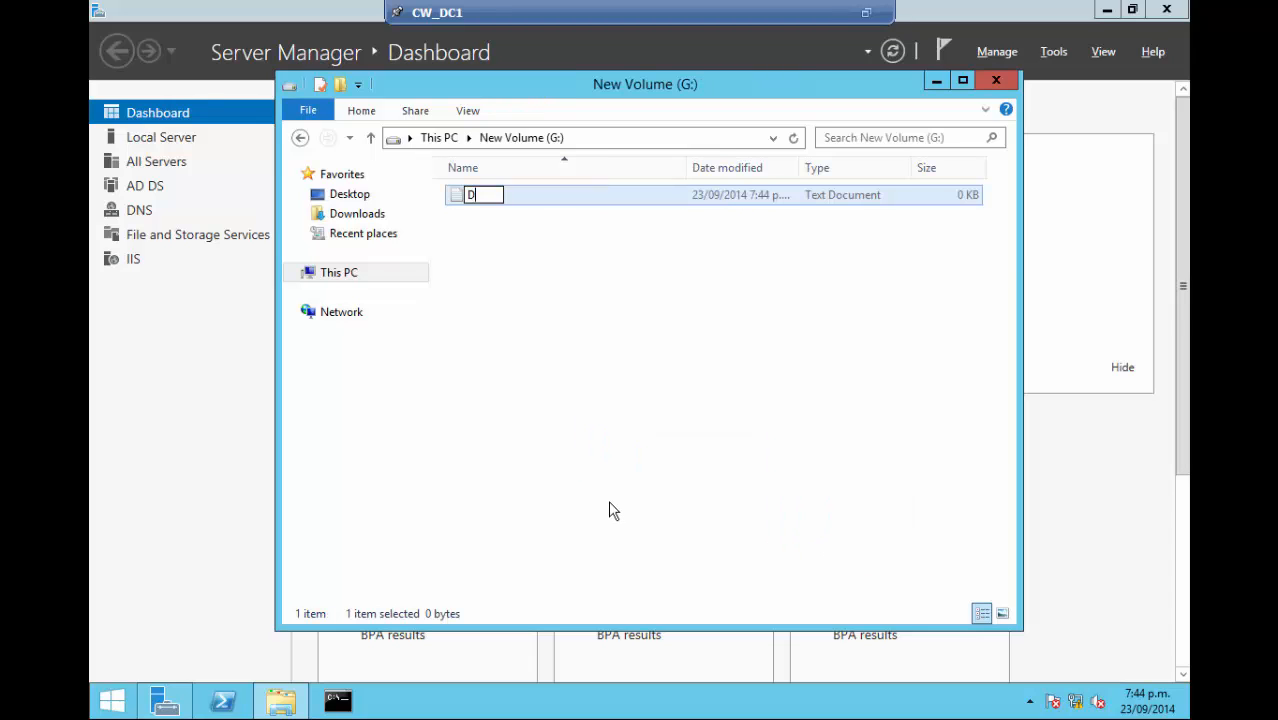
type("emoTest")
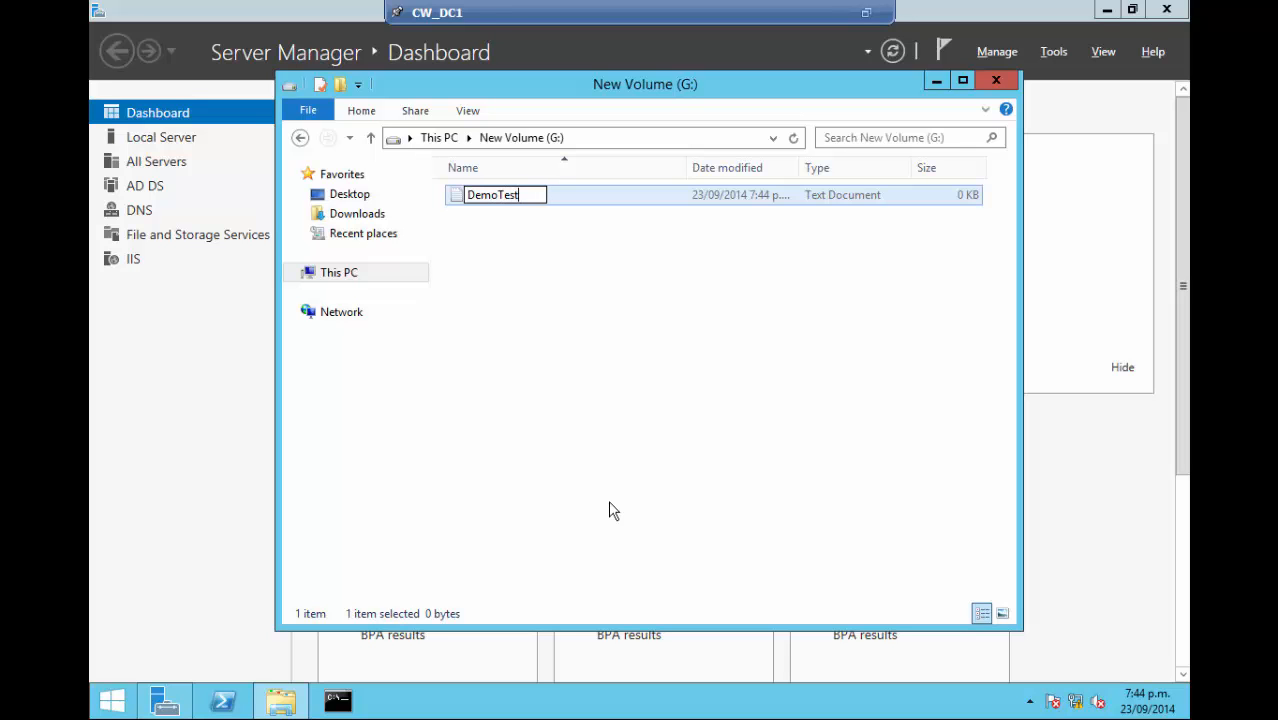
key("Return")
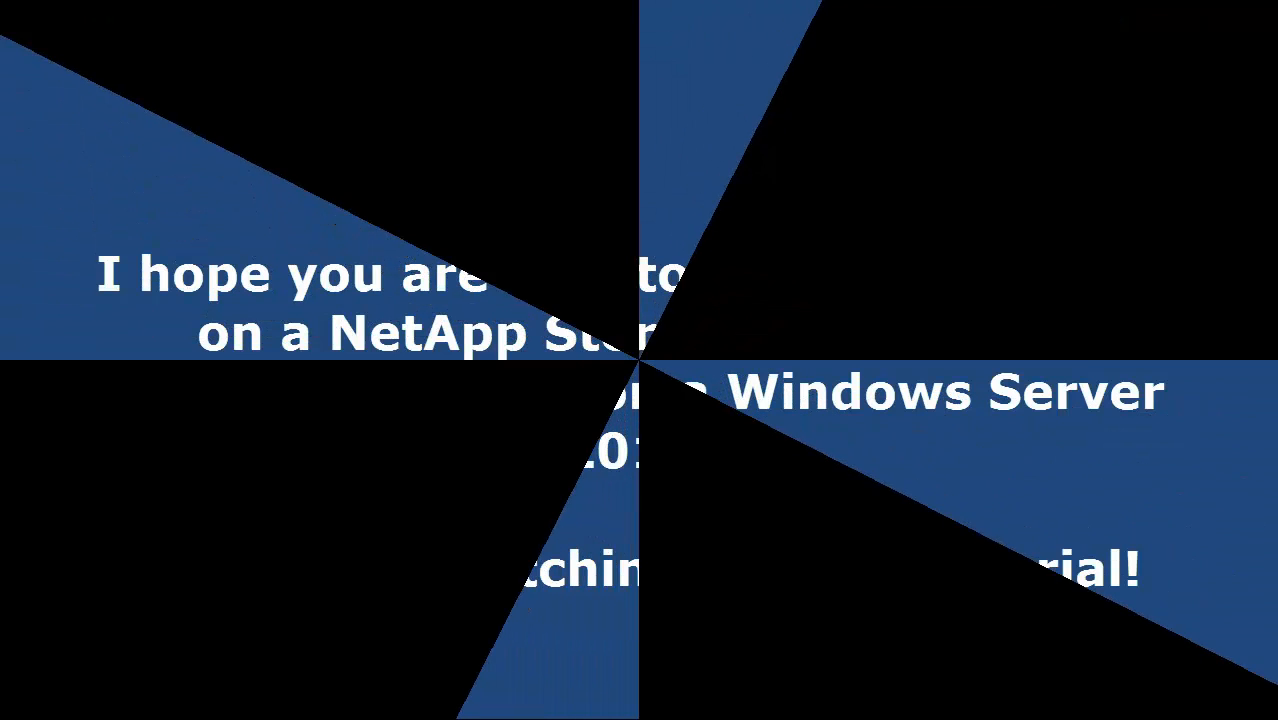